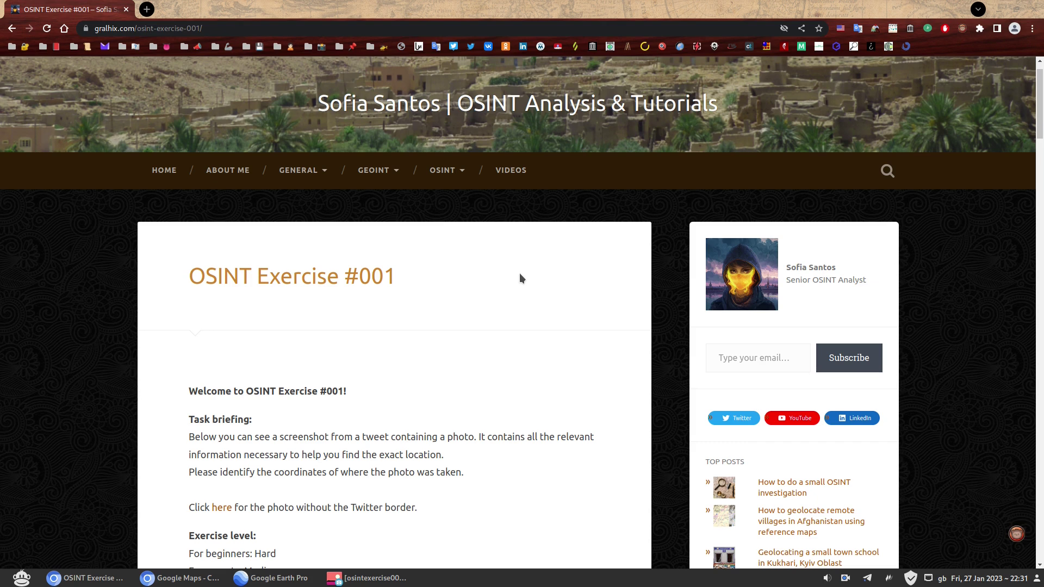
Read the exercise level and the beginners' and experts' difficulty lines on the exercise page
scroll(527, 292, down, 2)
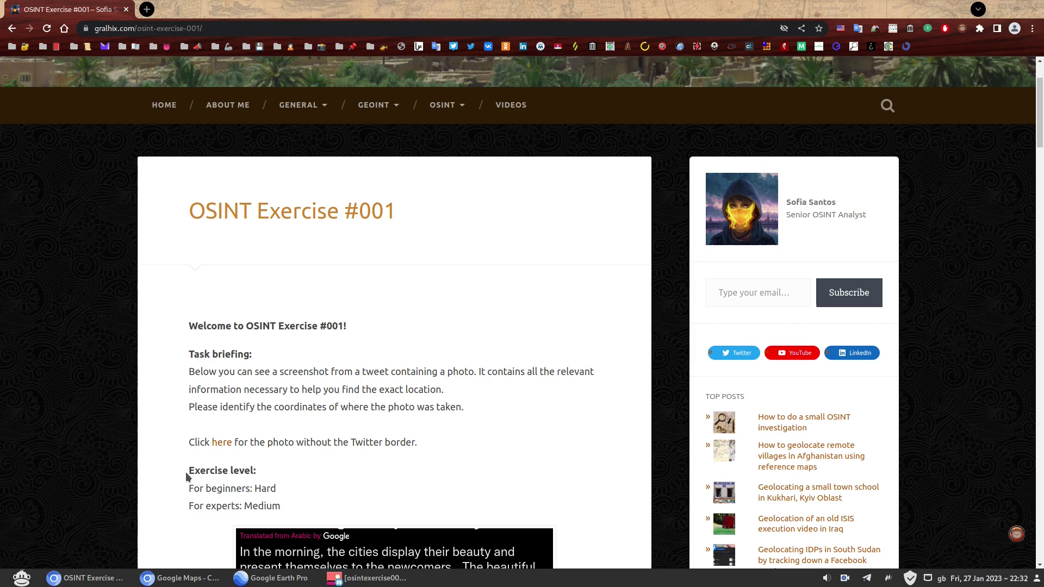
drag(187, 471, 267, 473)
click(264, 472)
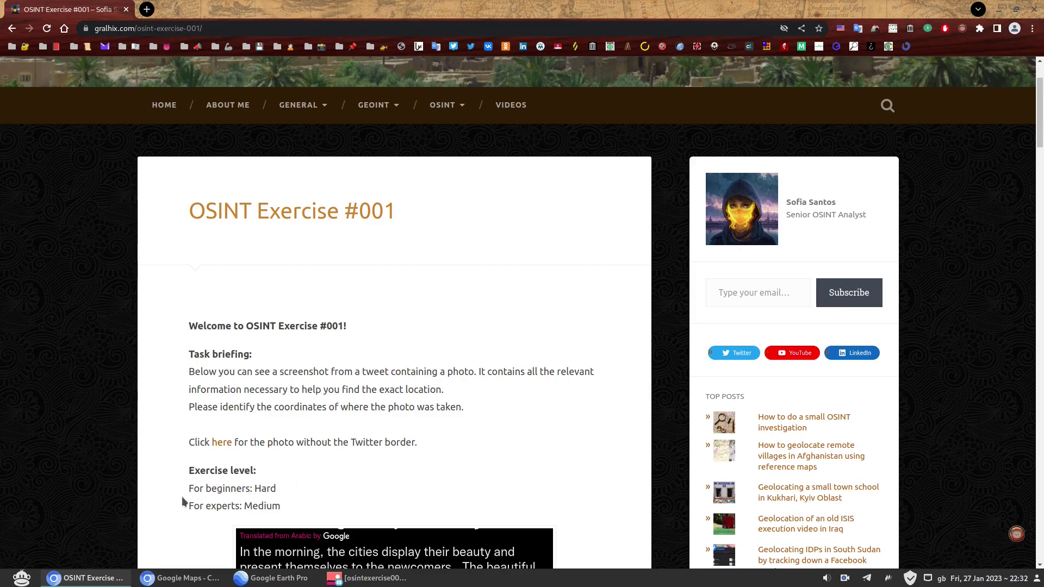
drag(188, 489, 287, 490)
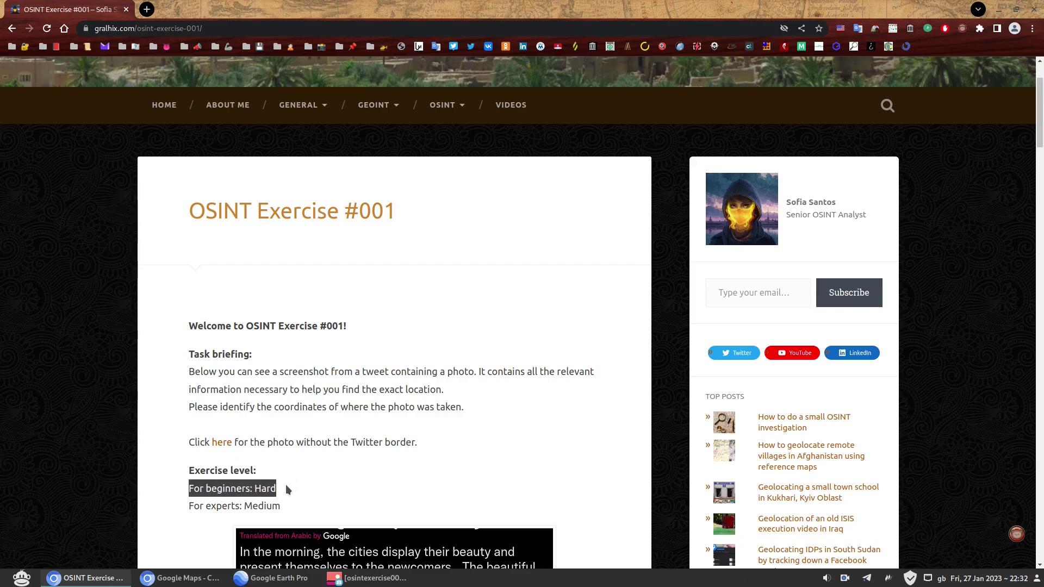
click(285, 485)
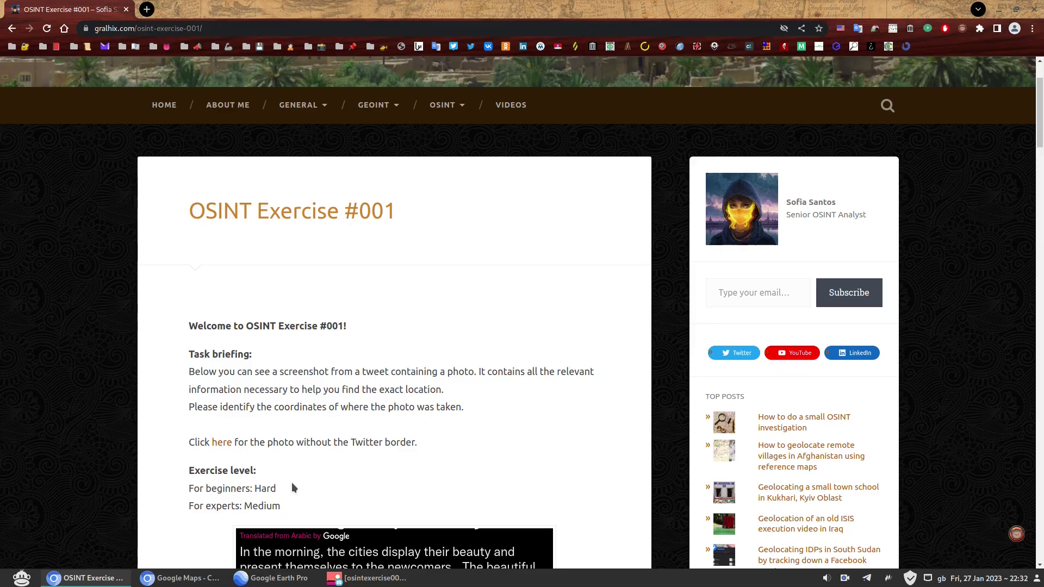
scroll(367, 402, down, 1)
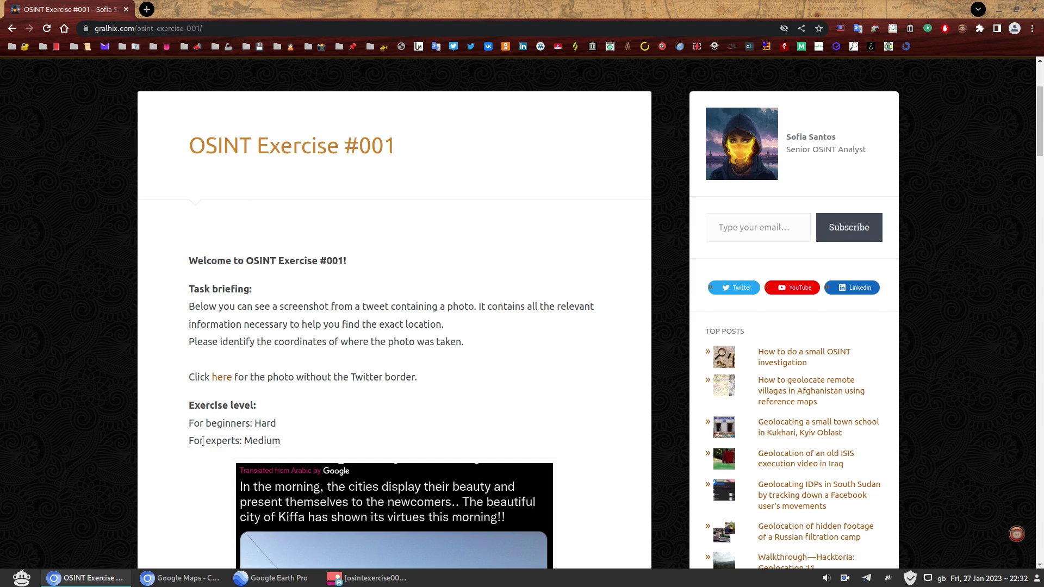
drag(191, 441, 294, 445)
click(295, 444)
Scroll to the tweet photo and open the borderless osintexercise001.jpeg via the 'here' link
scroll(599, 380, down, 3)
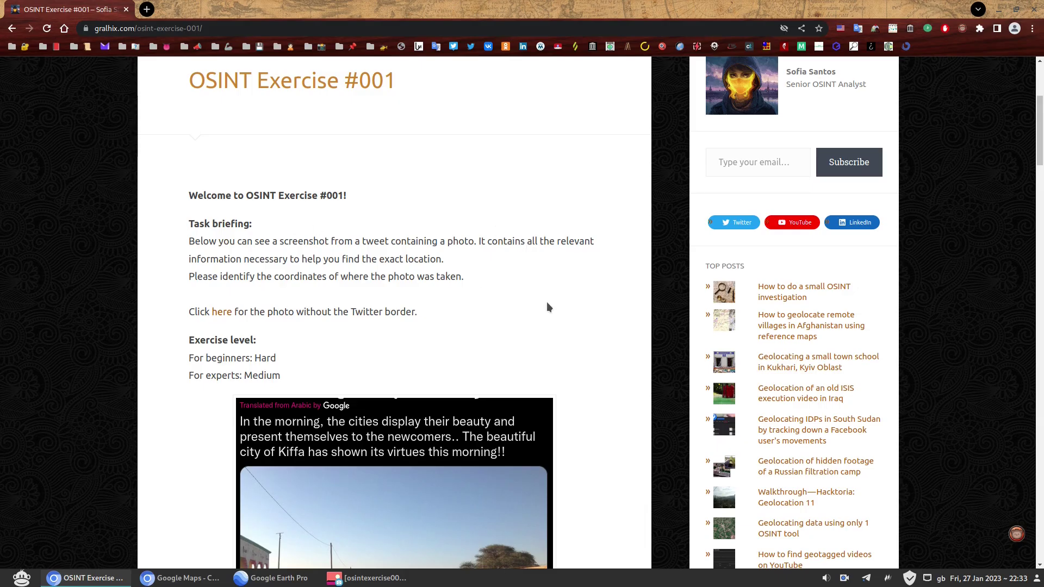
scroll(546, 301, down, 5)
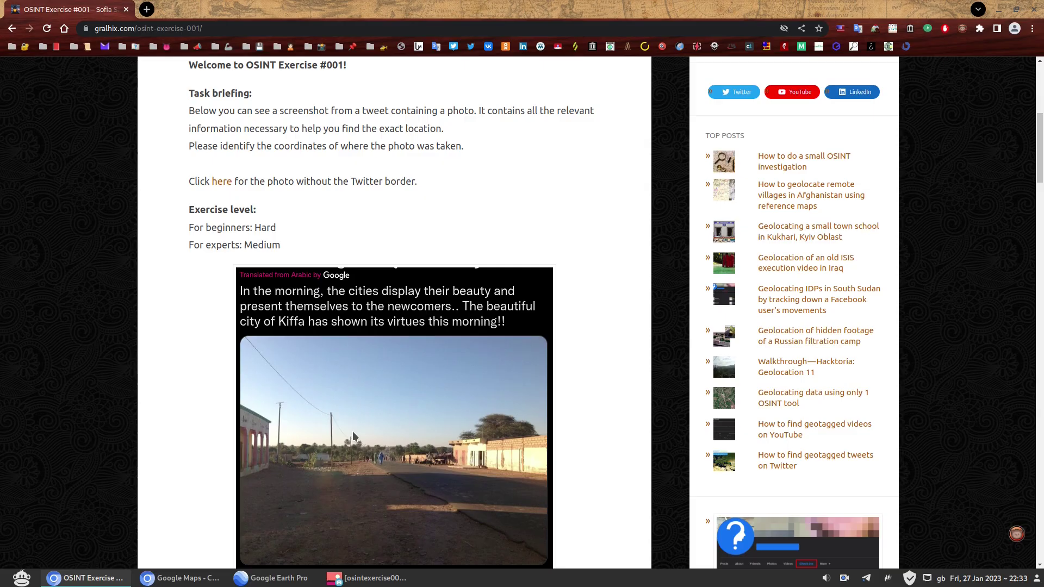
click(222, 182)
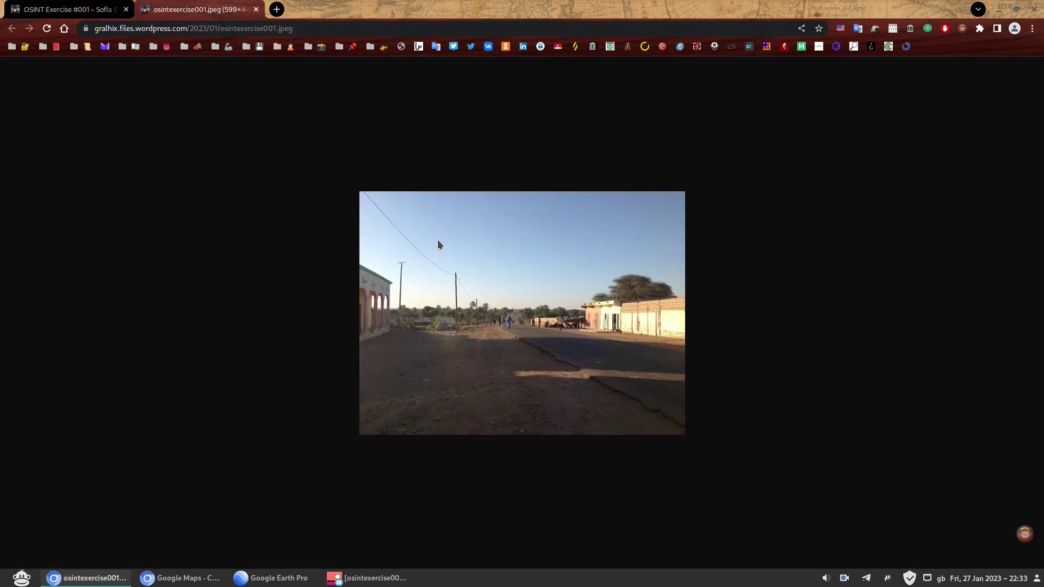
Zoom into the saved osintexercise001 (1).jpeg in Pix, then return to Chrome's exercise page tab
click(367, 578)
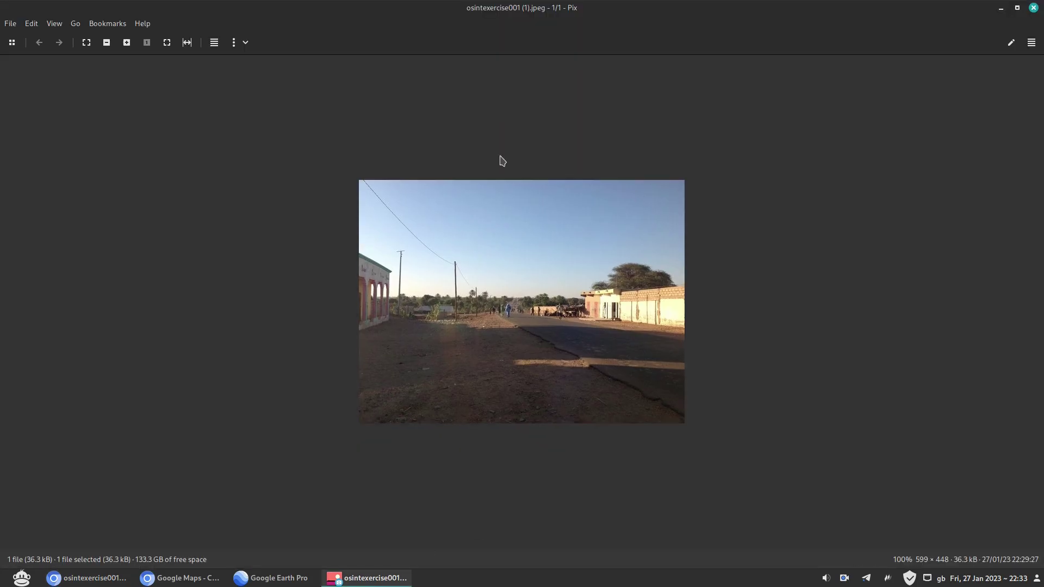
ctrl+scroll(530, 336, up, 2)
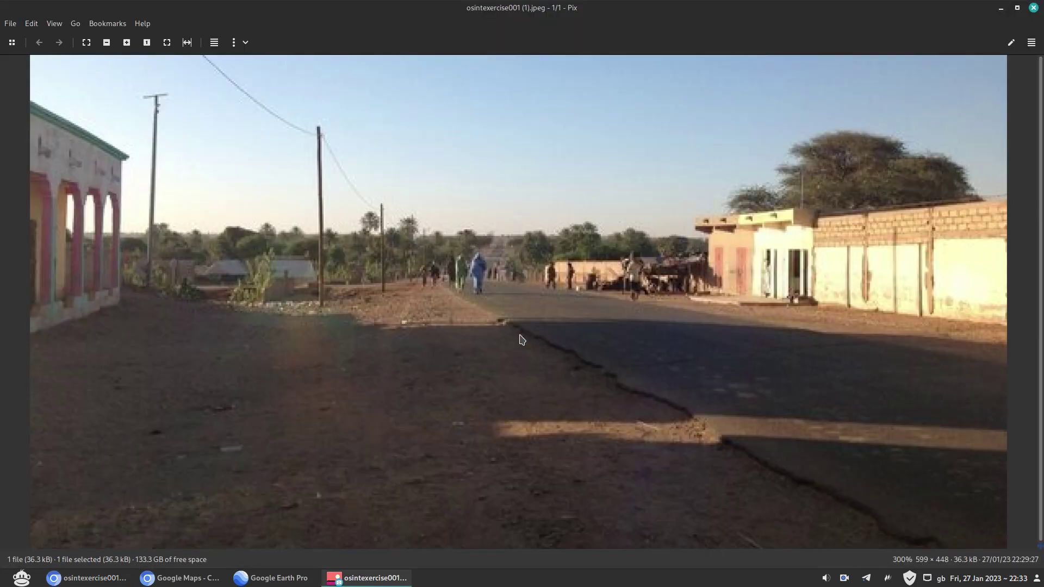
ctrl+scroll(522, 340, down, 2)
ctrl+scroll(522, 340, up, 2)
ctrl+scroll(522, 340, down, 1)
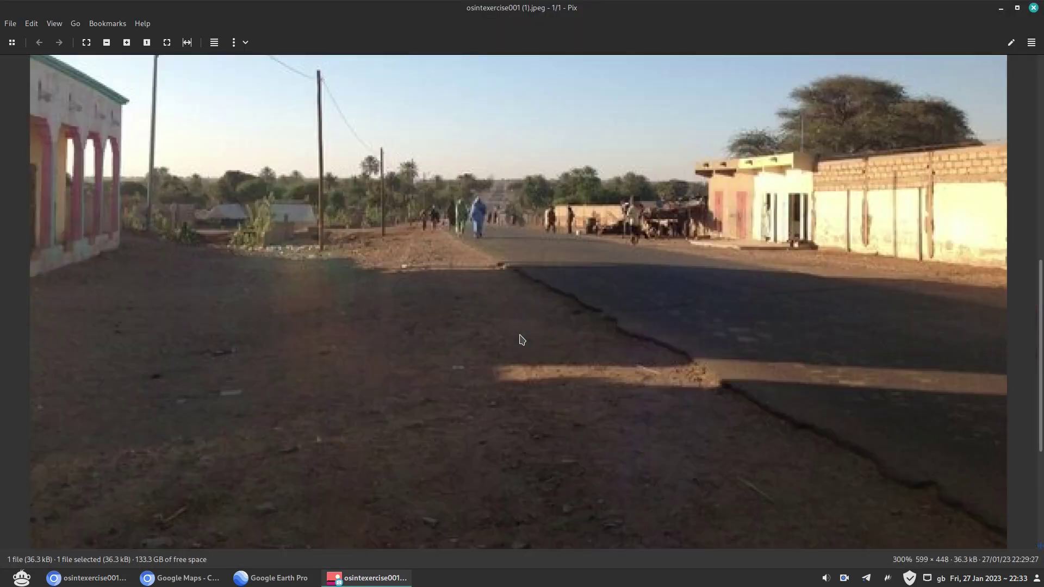
click(87, 578)
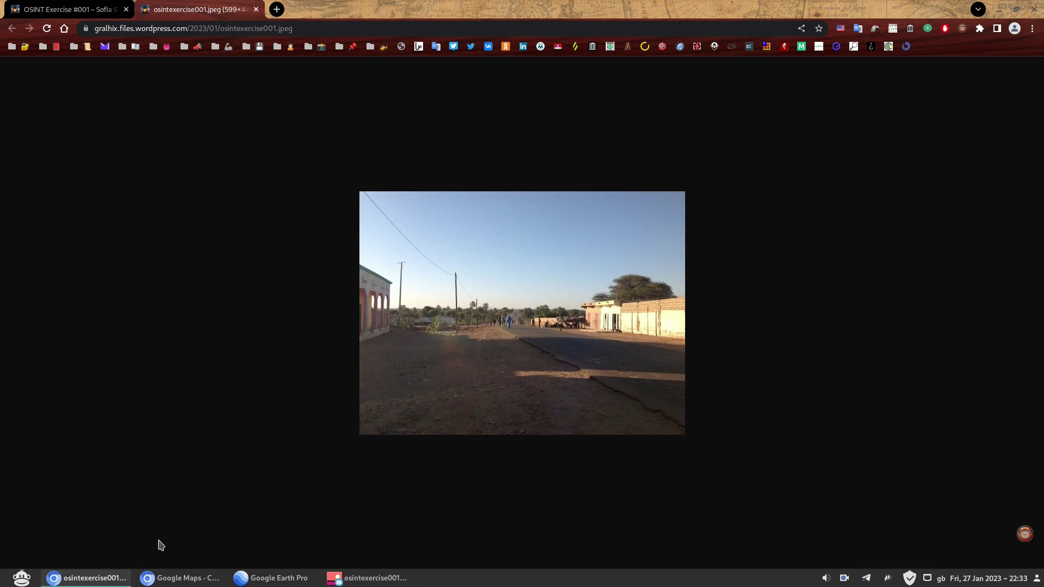
click(68, 8)
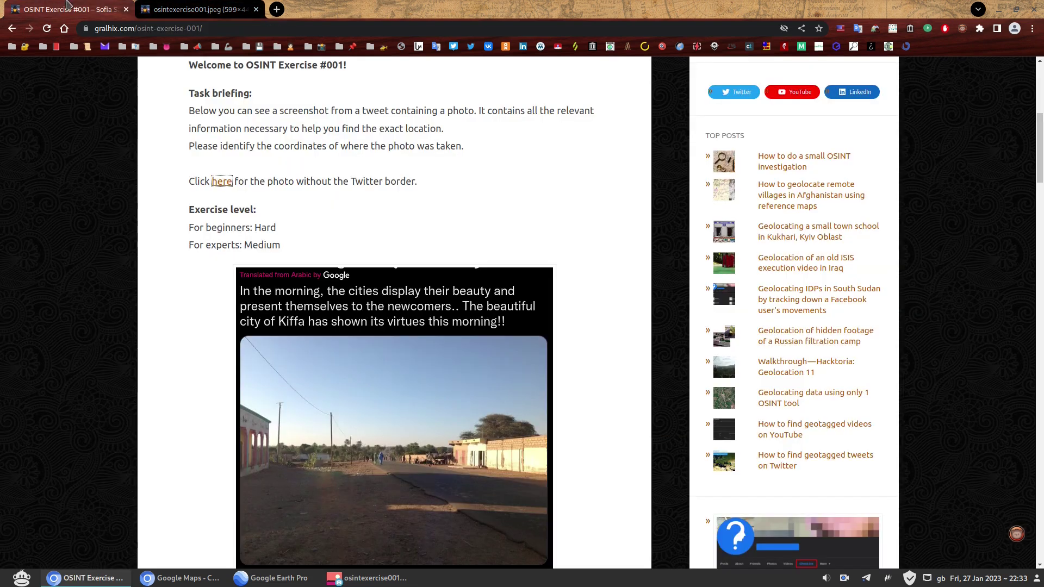
click(580, 236)
drag(188, 228, 286, 229)
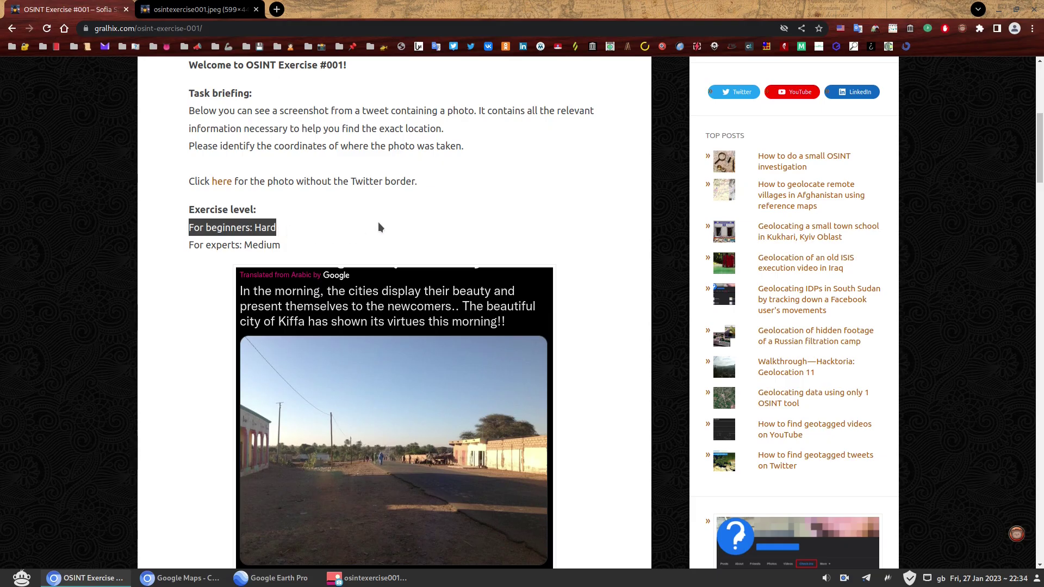
click(394, 222)
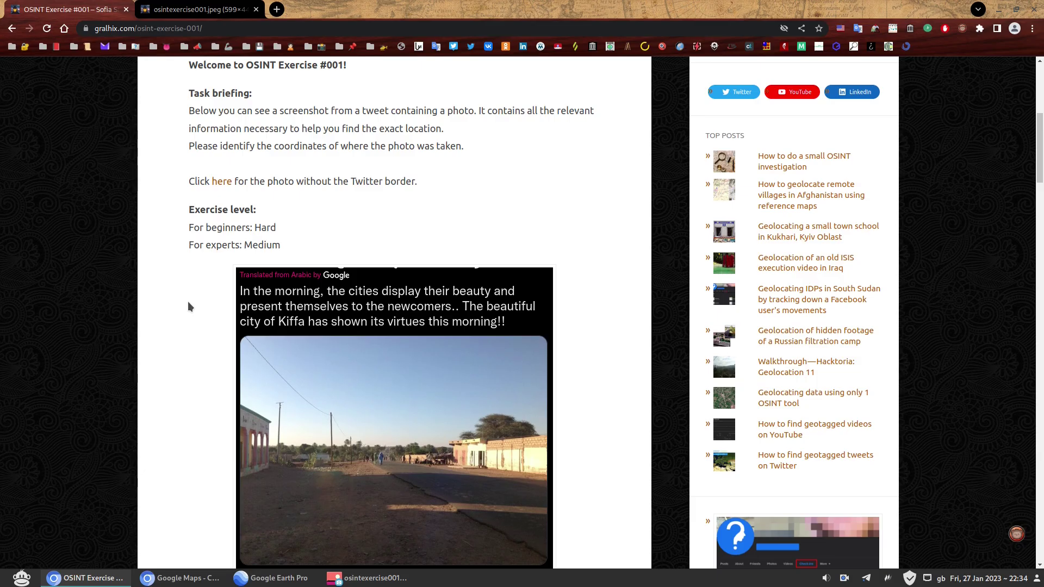
Scroll down to the tweet's 1:45 PM · Feb 20, 2013 timestamp and the note below the photo
scroll(188, 303, down, 2)
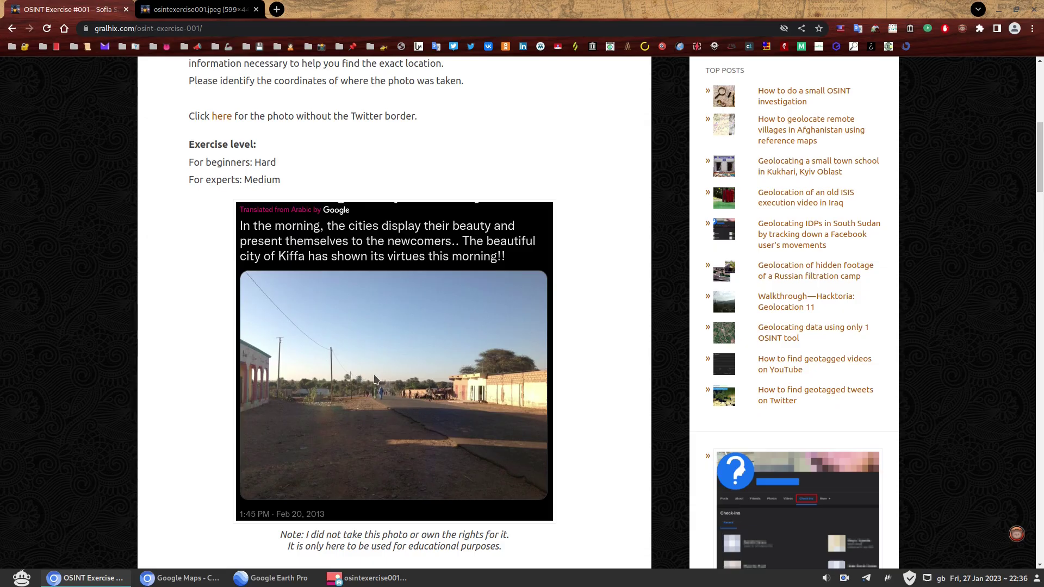
Zoom in on the poles, trees and buildings in osintexercise001 (1).jpeg, then switch back to Chrome
click(376, 578)
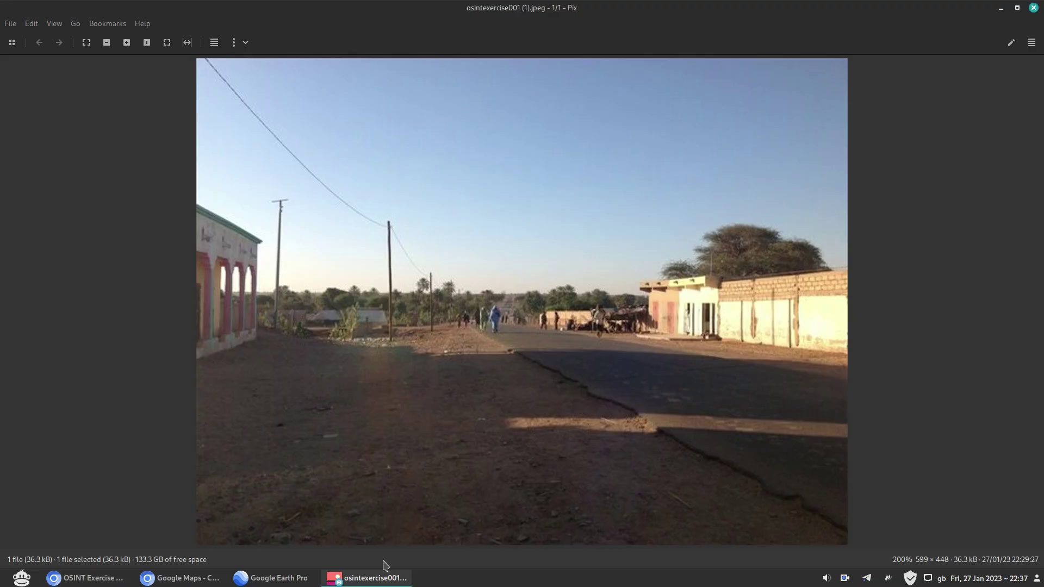
ctrl+scroll(459, 309, up, 3)
ctrl+scroll(384, 287, down, 2)
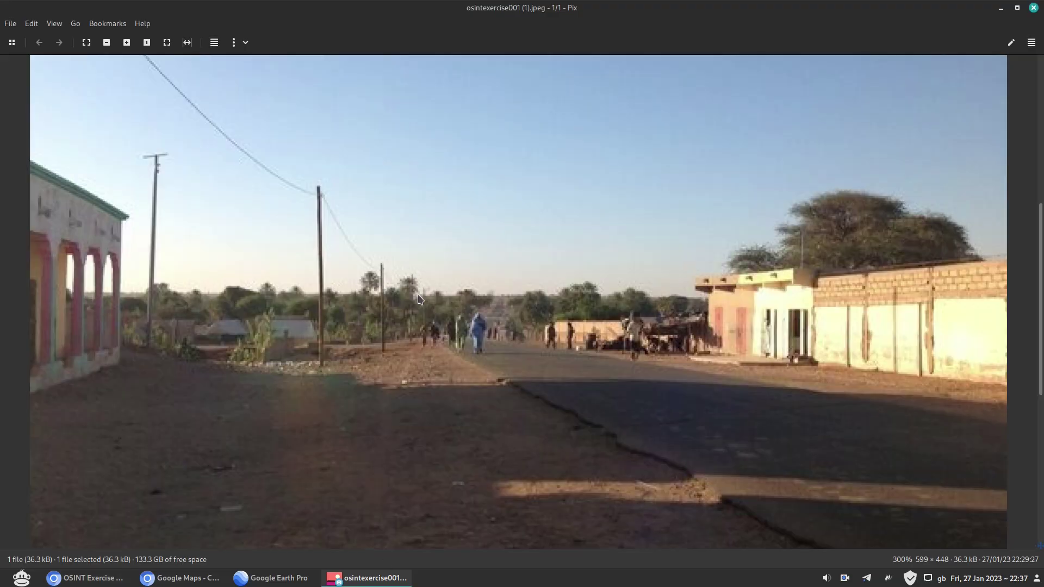
scroll(348, 229, down, 1)
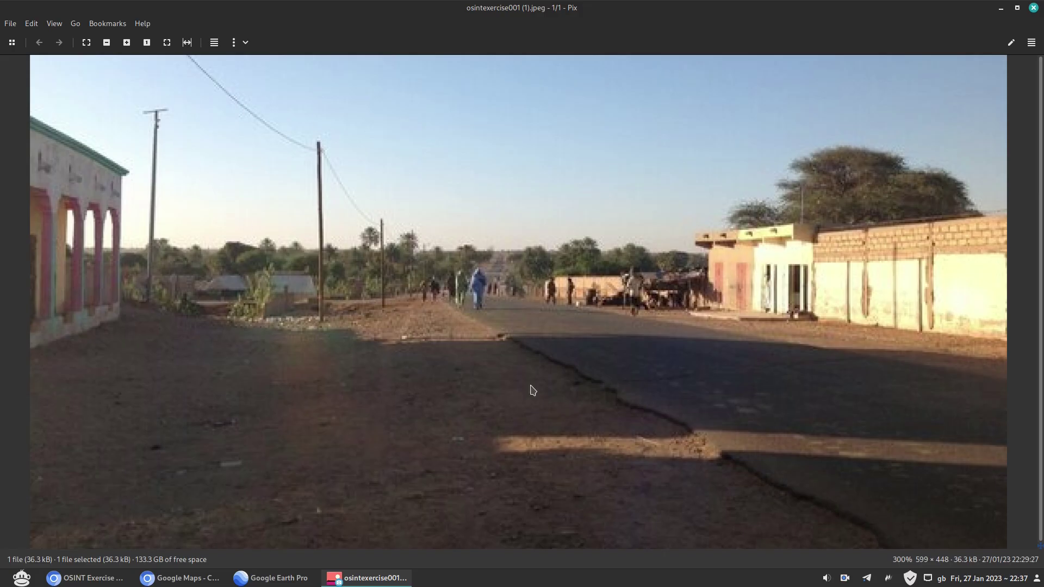
ctrl+scroll(569, 373, down, 1)
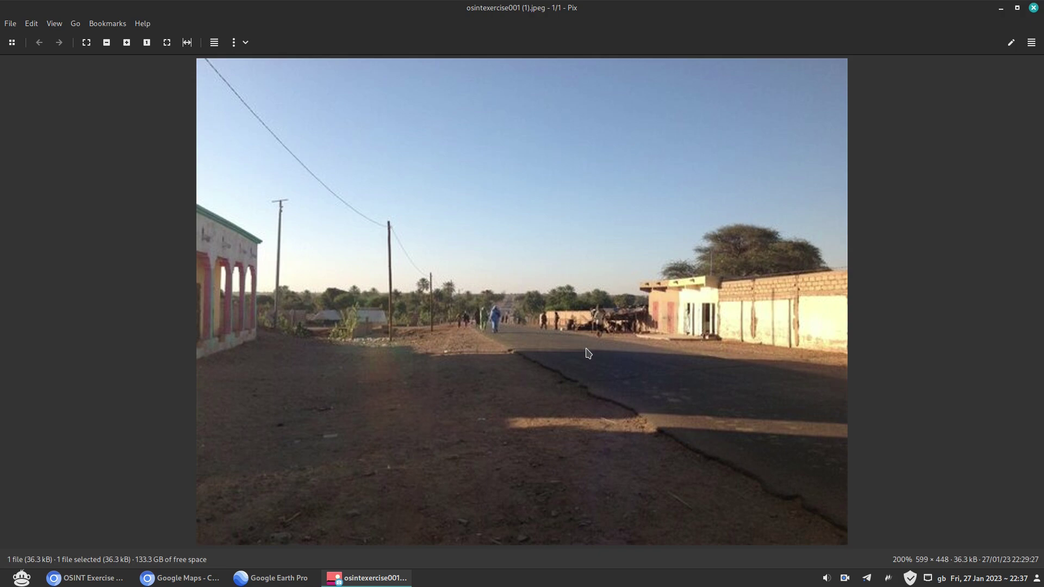
click(90, 579)
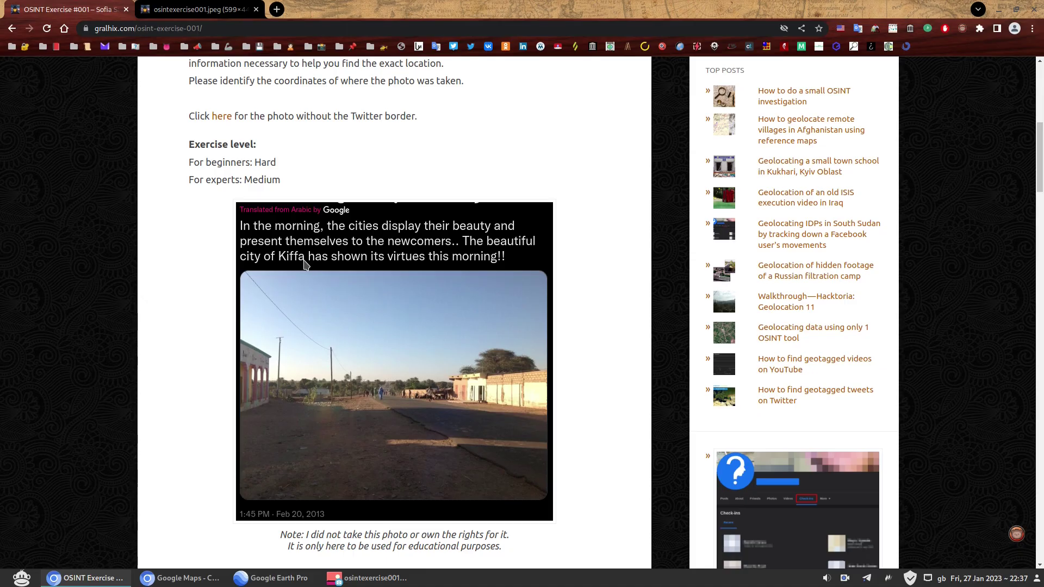
Search Google Maps for 'kiffa' and go to Kiffa, Mauritania
click(179, 578)
click(118, 76)
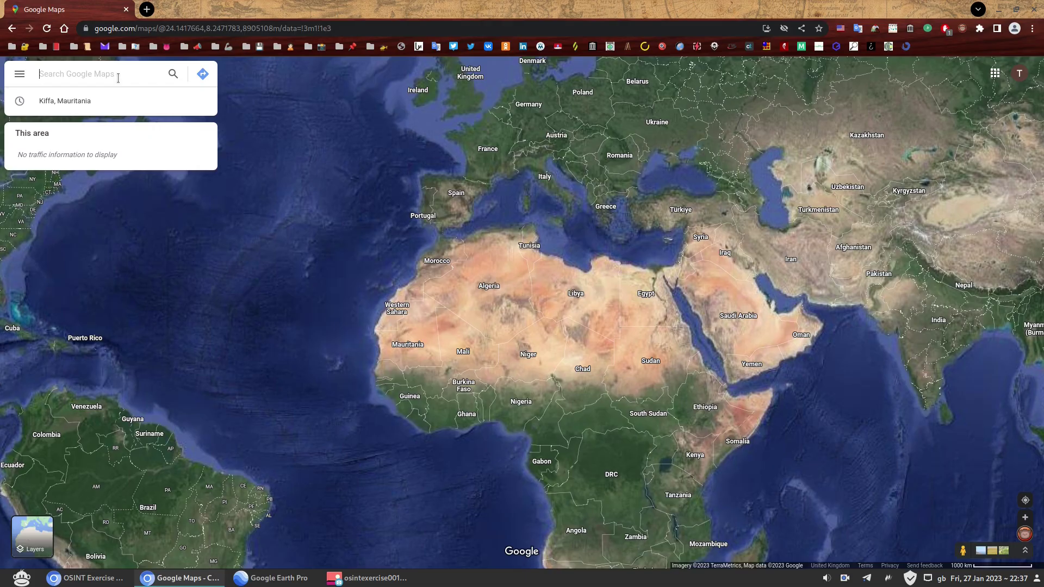
text(kiffa)
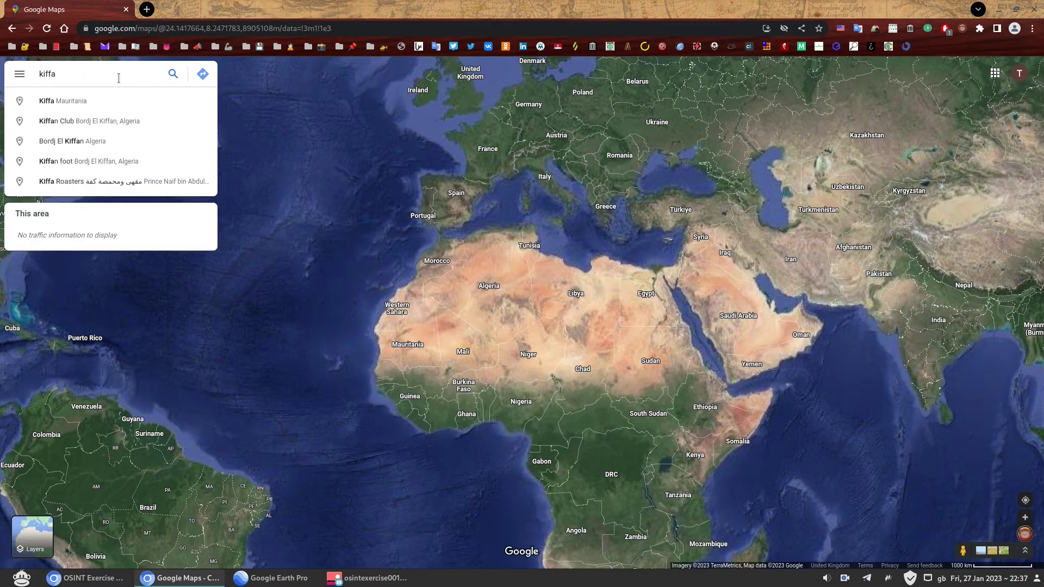
click(150, 106)
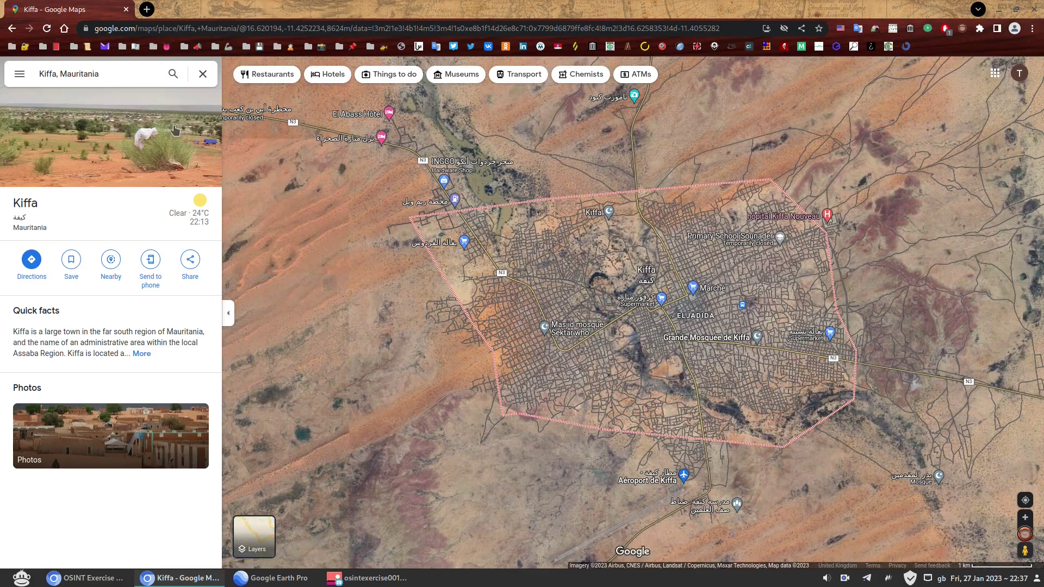
Zoom the satellite map onto central Kiffa and show Street View coverage east of ELJADIDA
scroll(704, 323, down, 6)
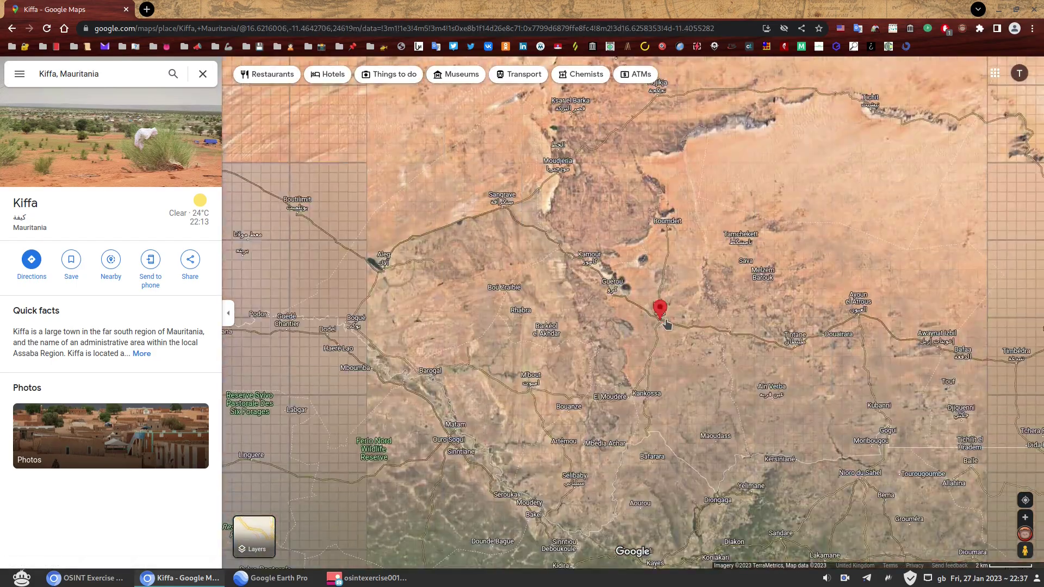
scroll(668, 323, down, 4)
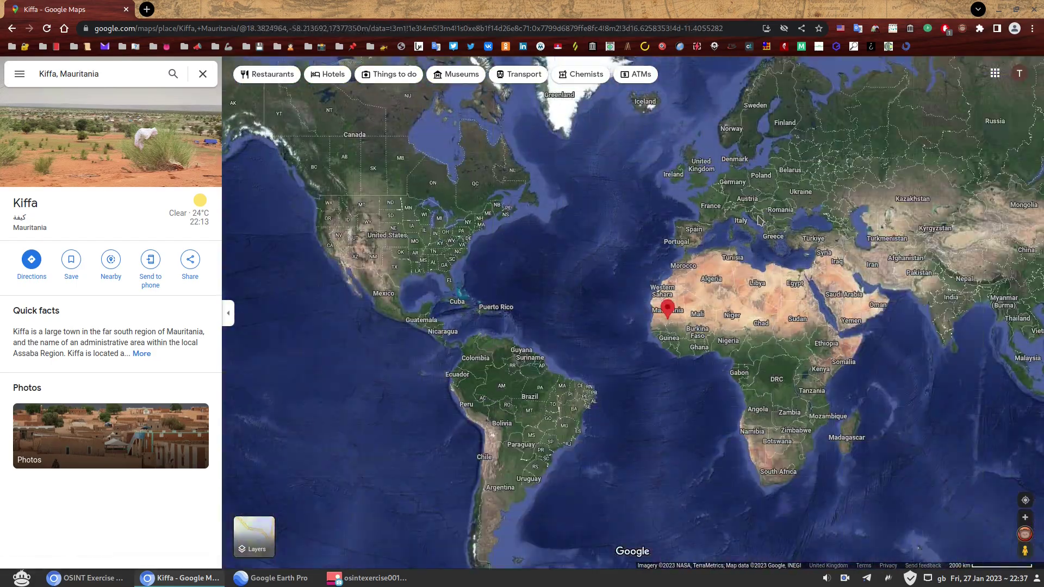
scroll(670, 315, up, 5)
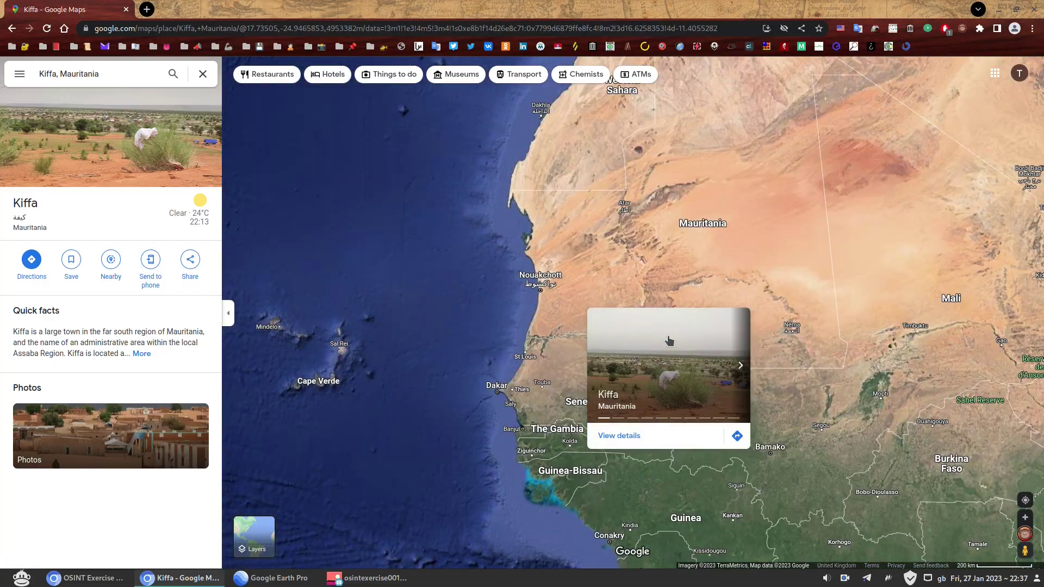
scroll(604, 242, up, 8)
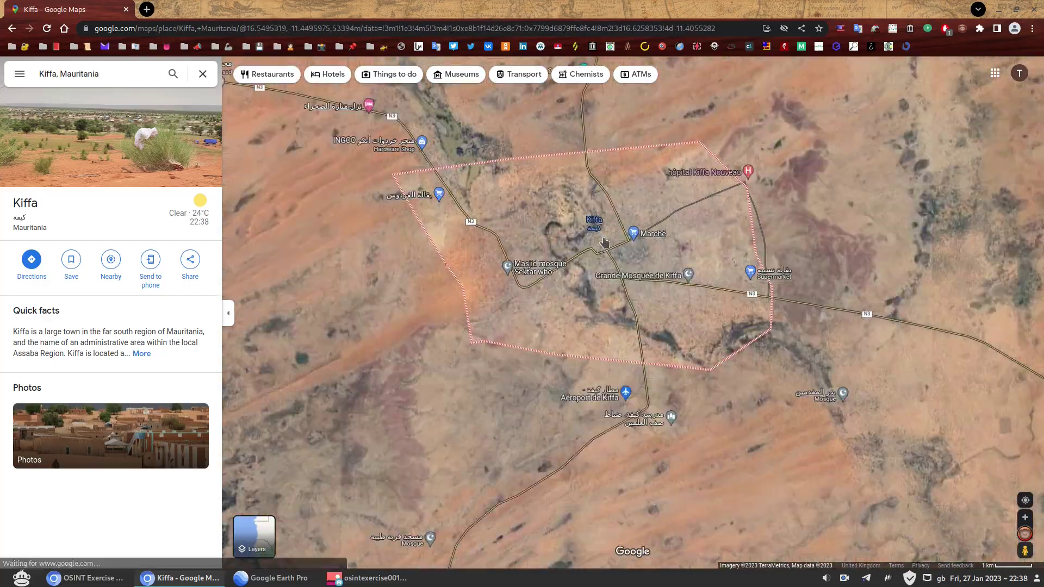
scroll(604, 242, up, 3)
drag(604, 242, 578, 309)
scroll(541, 301, down, 1)
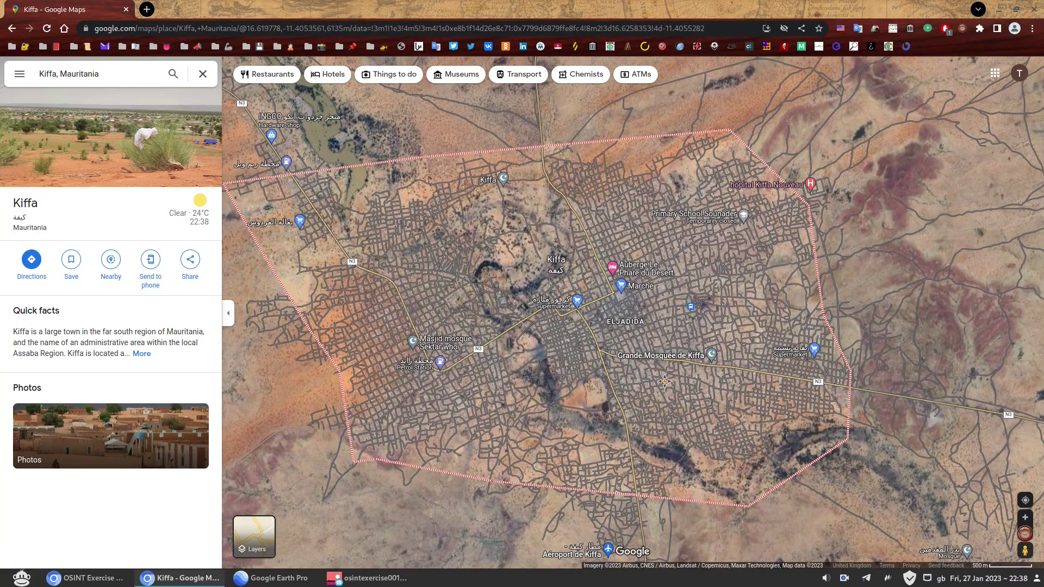
drag(1025, 551, 611, 280)
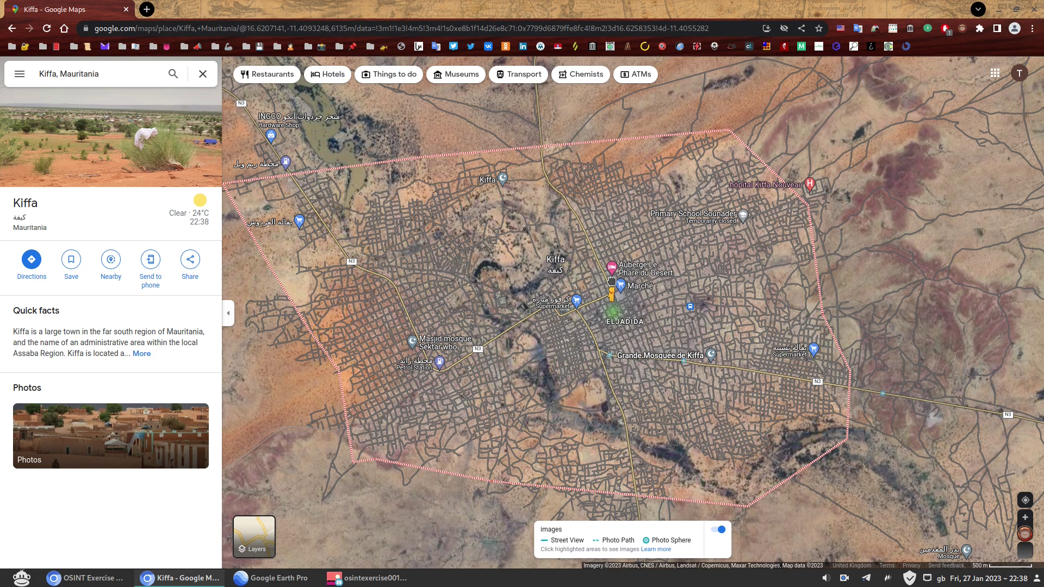
drag(611, 281, 724, 403)
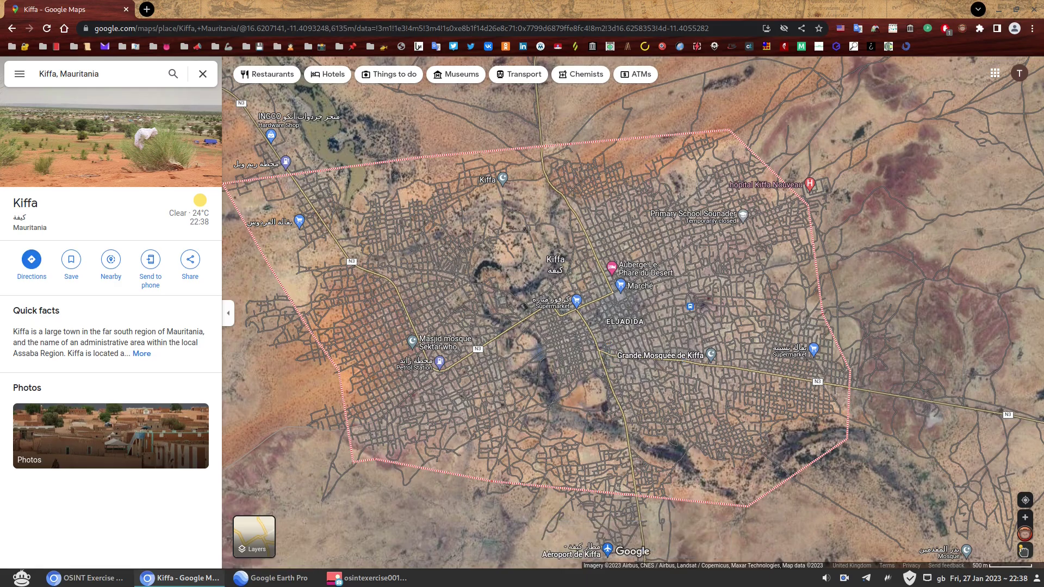
drag(1025, 551, 686, 339)
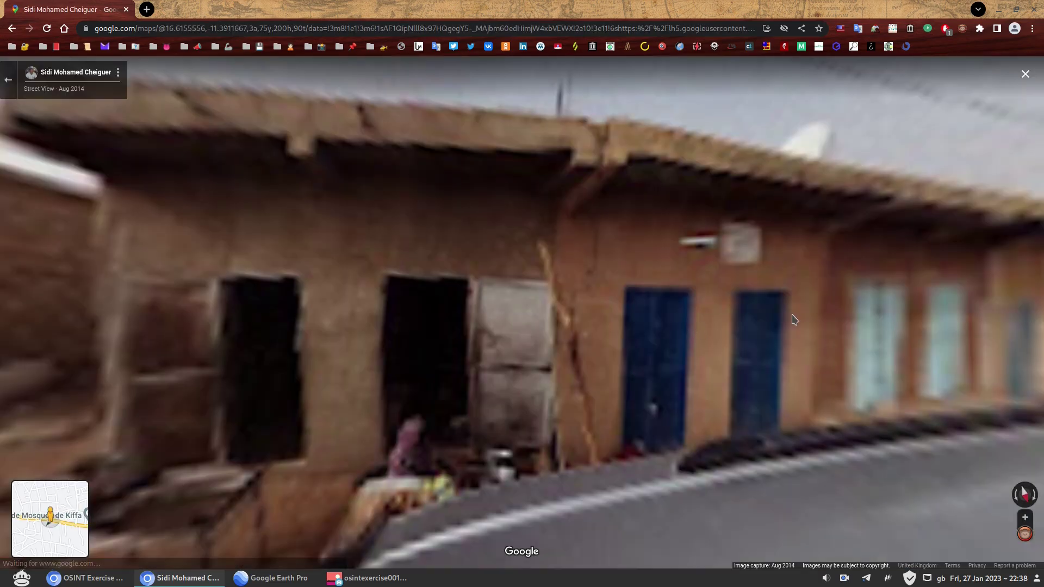
drag(772, 321, 302, 340)
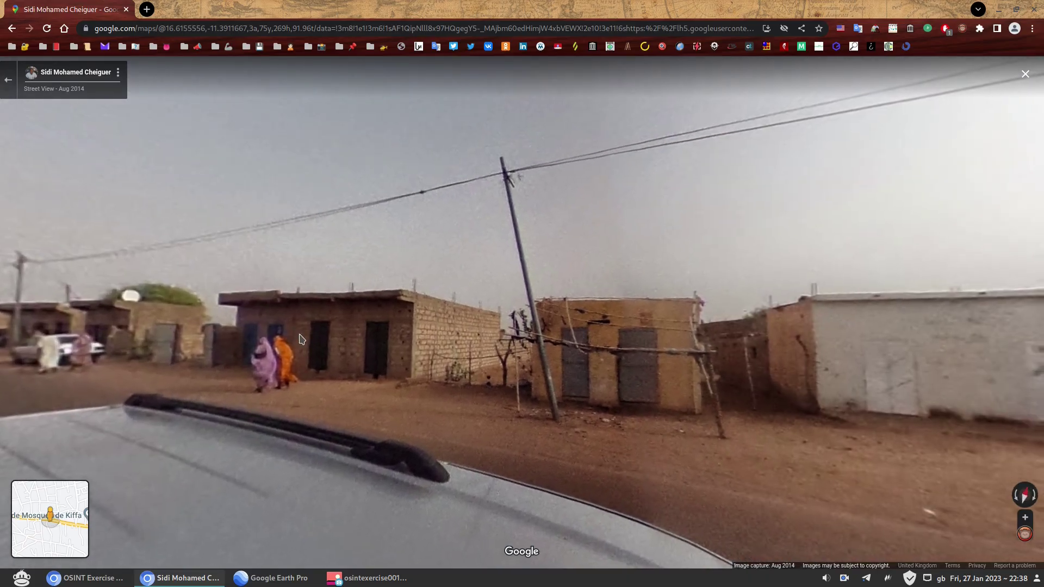
drag(901, 343, 594, 346)
click(595, 346)
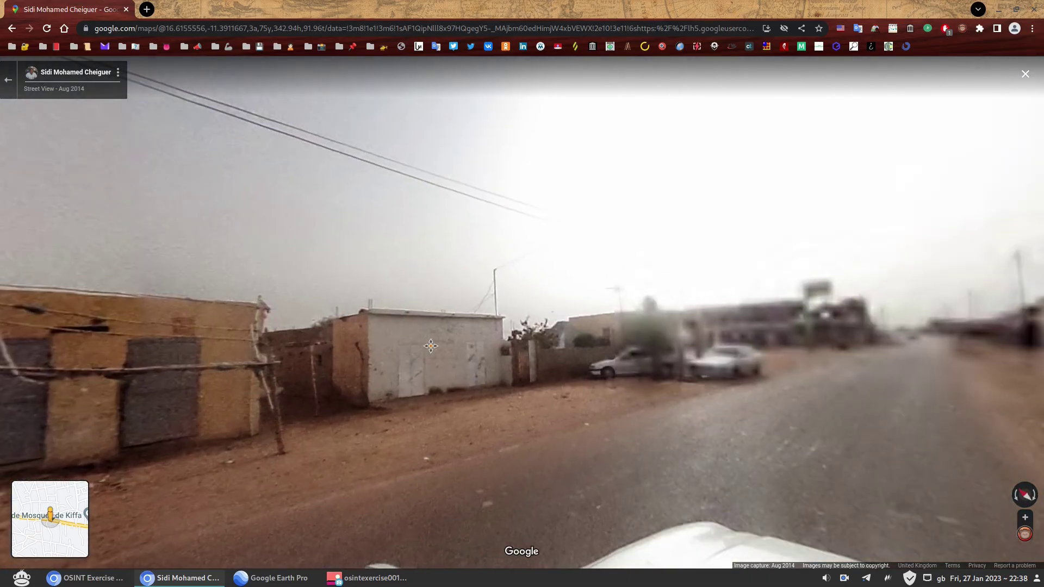
click(374, 338)
drag(374, 337, 605, 392)
click(369, 578)
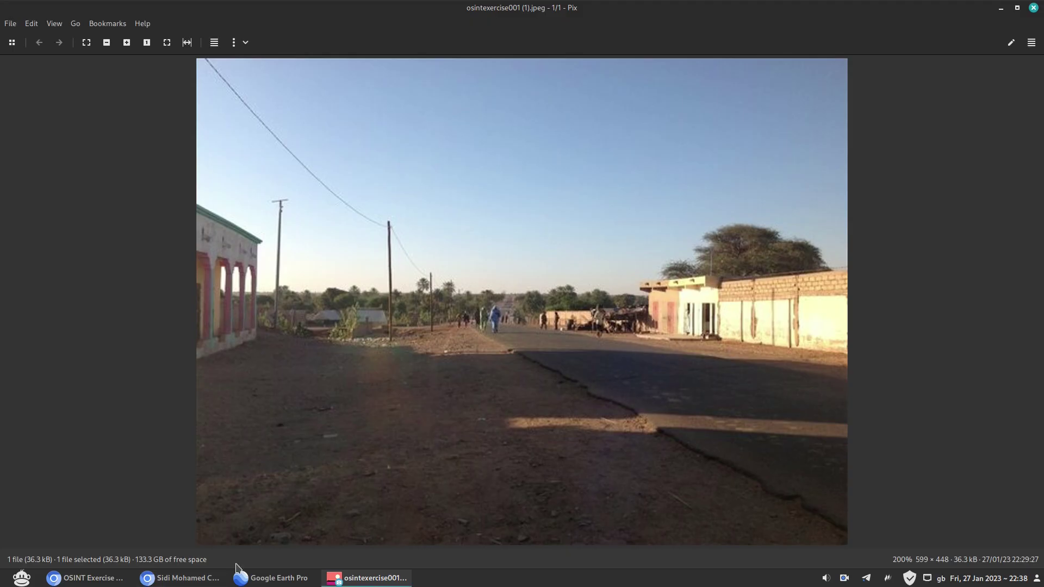
click(112, 579)
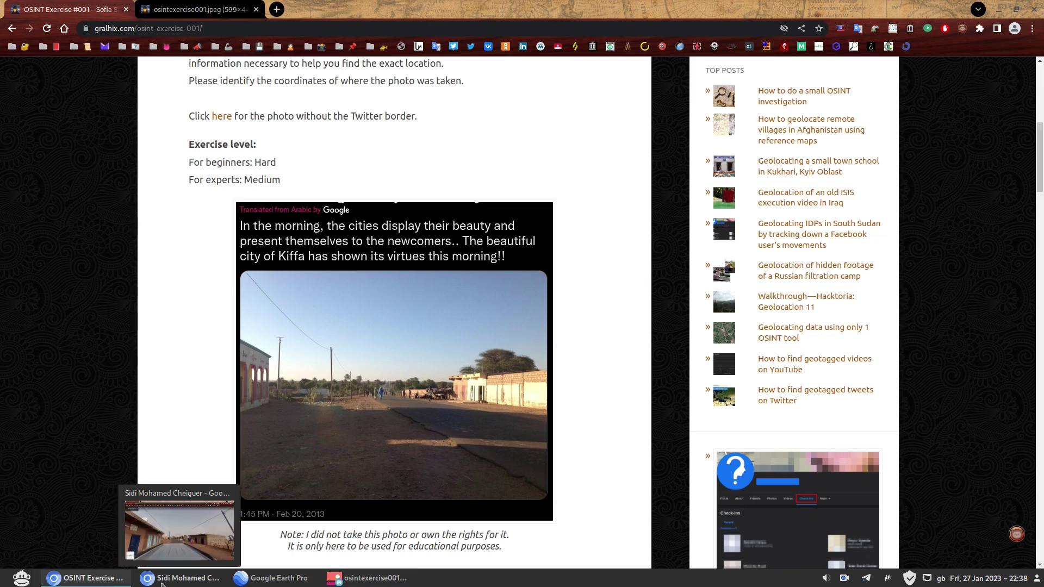
click(179, 578)
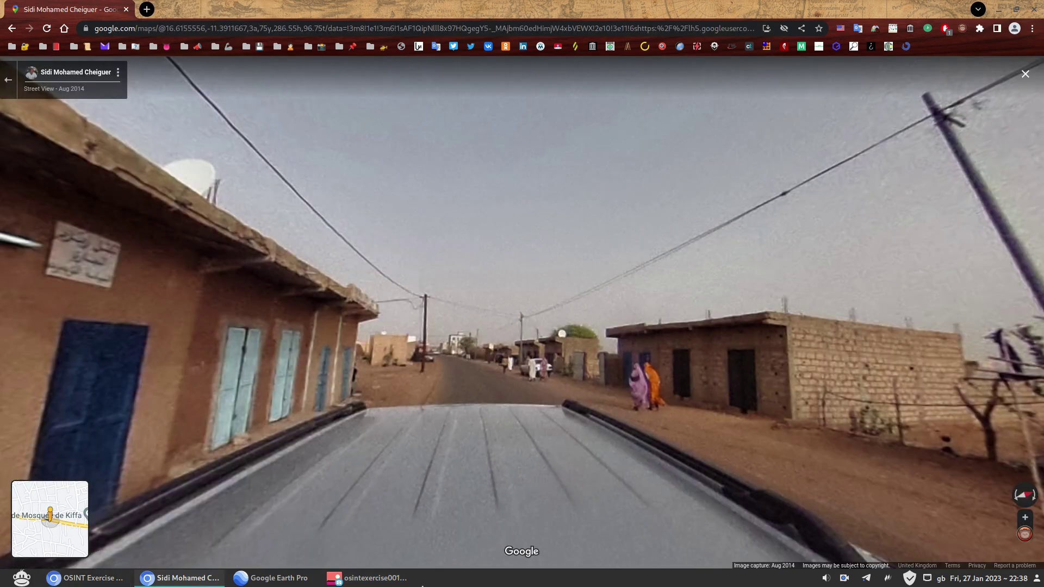
click(373, 581)
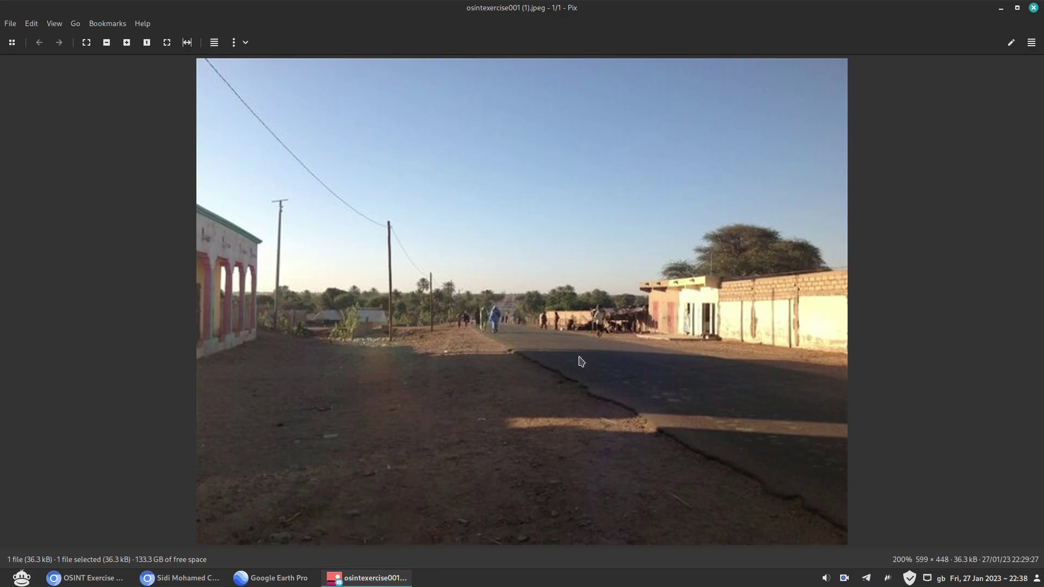
click(185, 581)
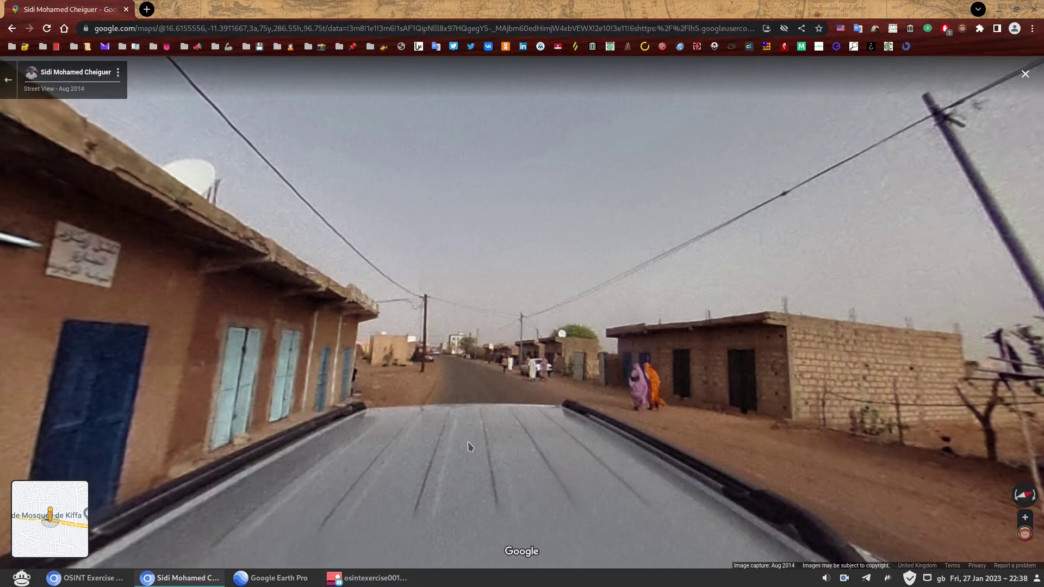
drag(773, 357, 459, 359)
drag(789, 375, 380, 381)
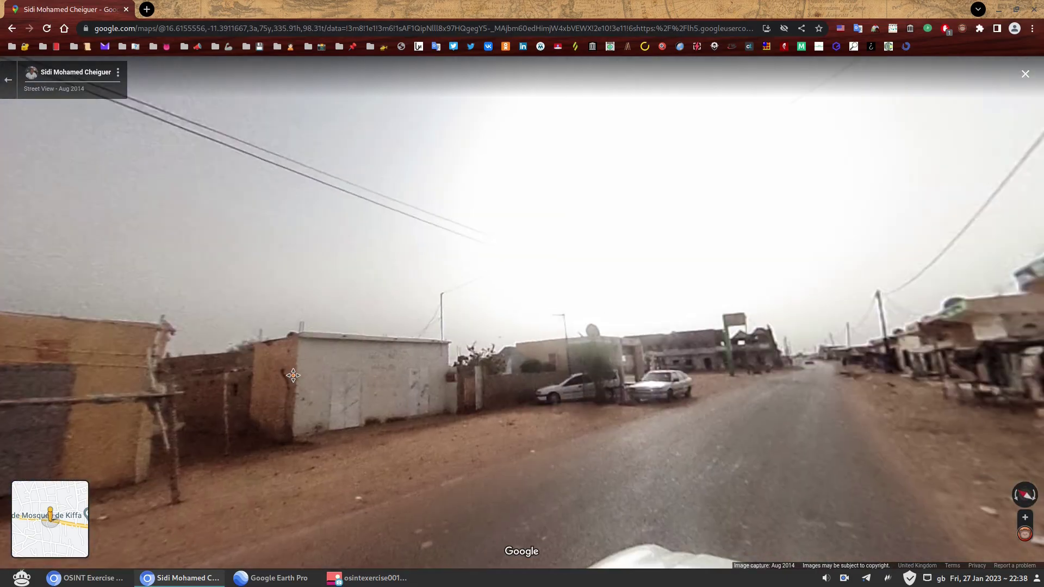
drag(871, 397, 501, 403)
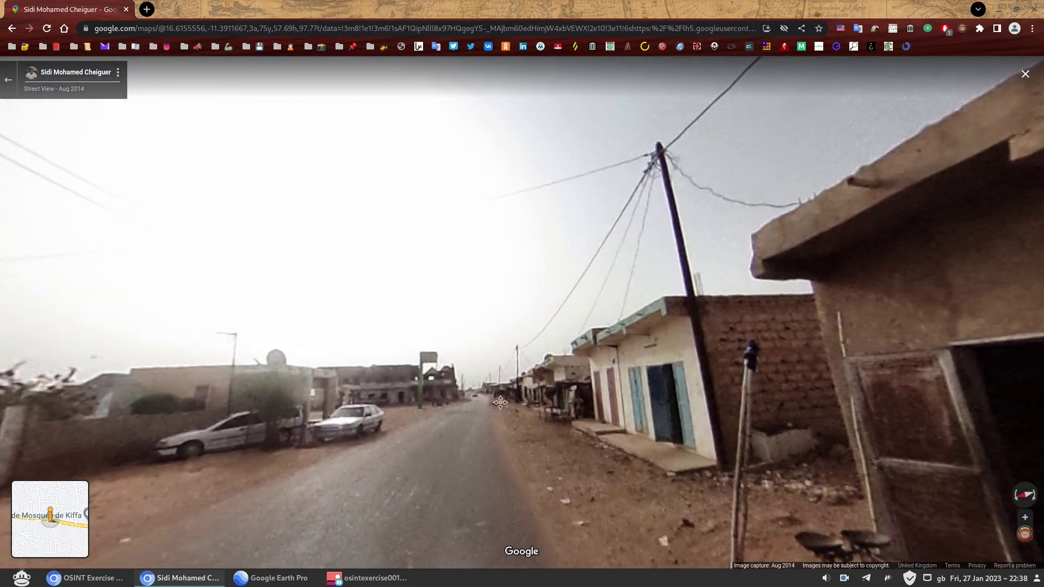
click(8, 80)
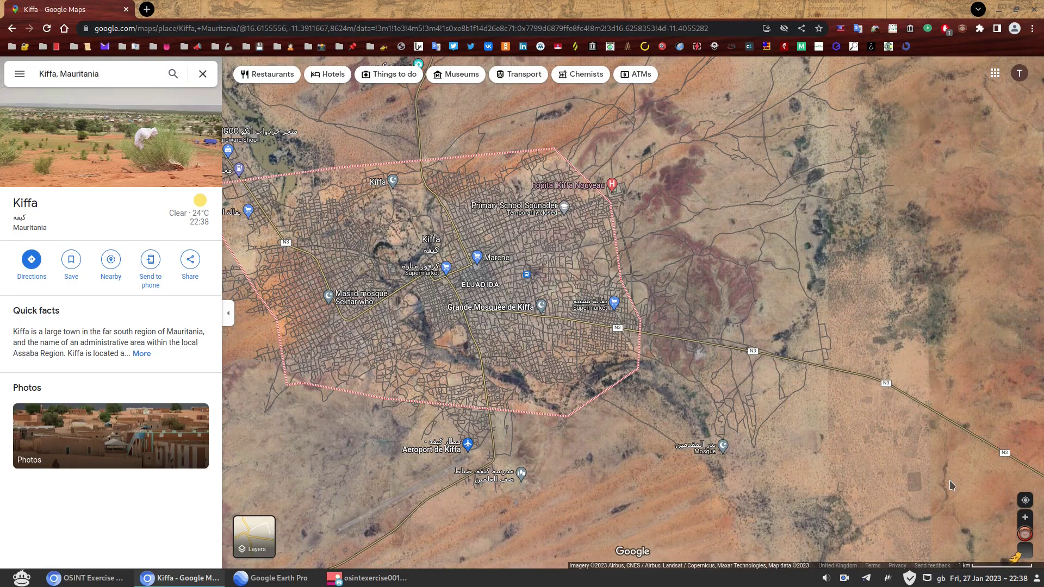
Drop Pegman on the road east of Kiffa, then bring up the osintexercise001 photo in Pix
drag(1025, 551, 669, 318)
click(331, 583)
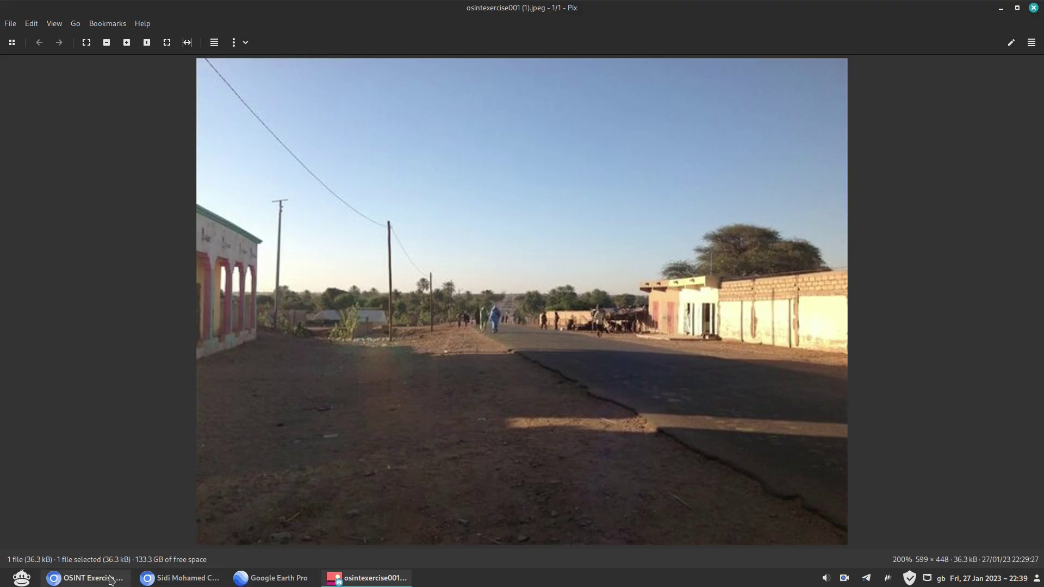
Rotate the eastern-road Street View panorama to face down the road, then exit to the satellite map
click(180, 578)
drag(776, 374, 432, 425)
drag(865, 413, 318, 398)
drag(830, 411, 156, 380)
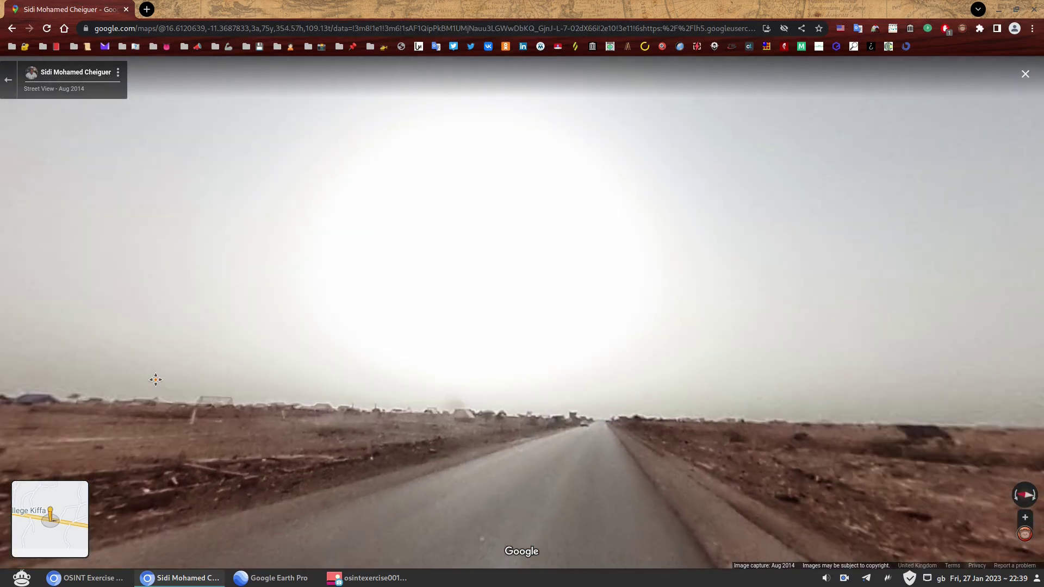
drag(837, 418, 66, 462)
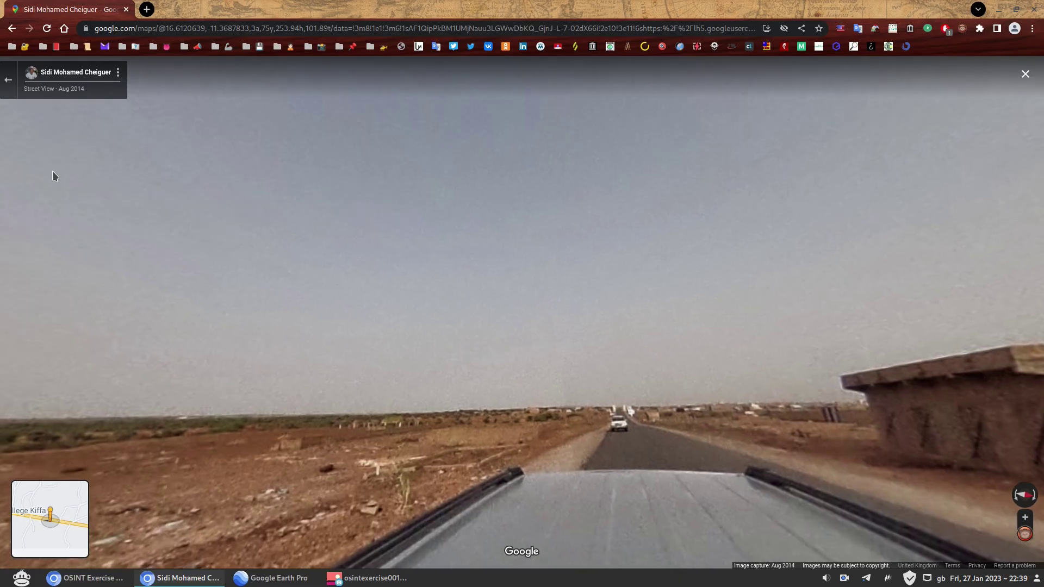
click(6, 80)
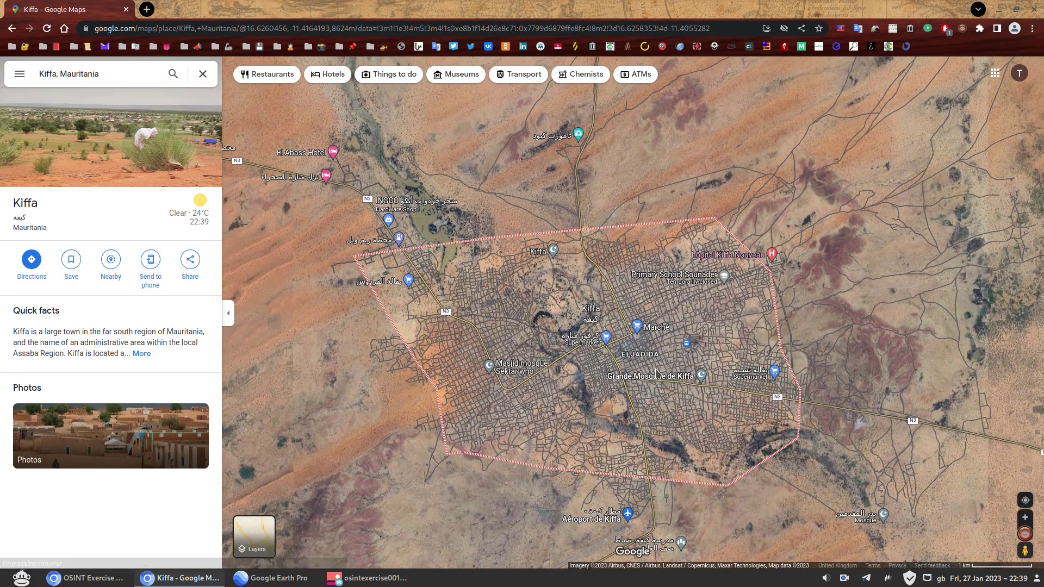
Zoom and pan the satellite map around central Kiffa to reveal nearby labelled blocks
scroll(647, 325, up, 5)
scroll(664, 353, up, 2)
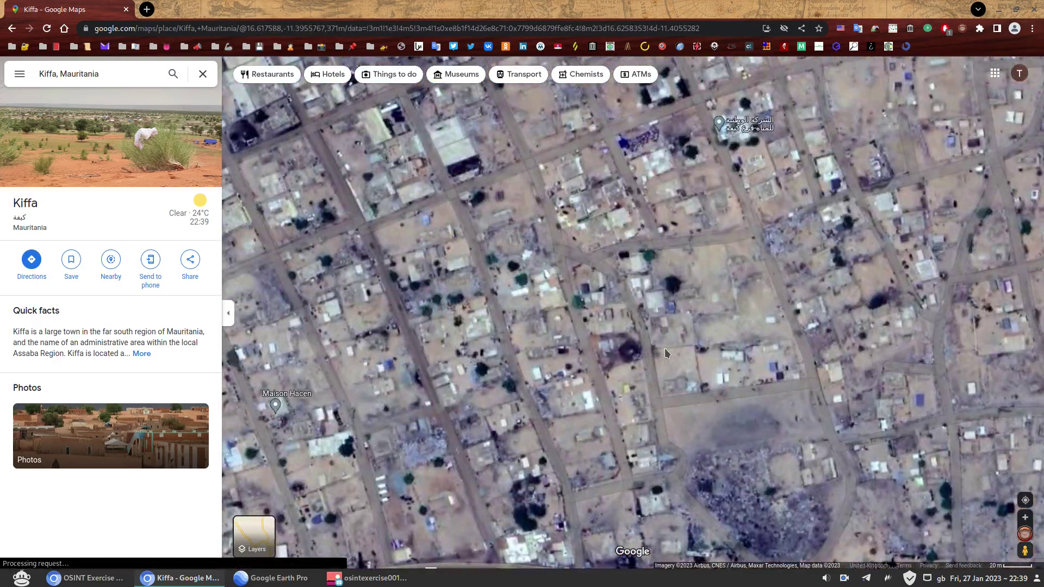
drag(600, 202, 857, 474)
scroll(538, 289, down, 3)
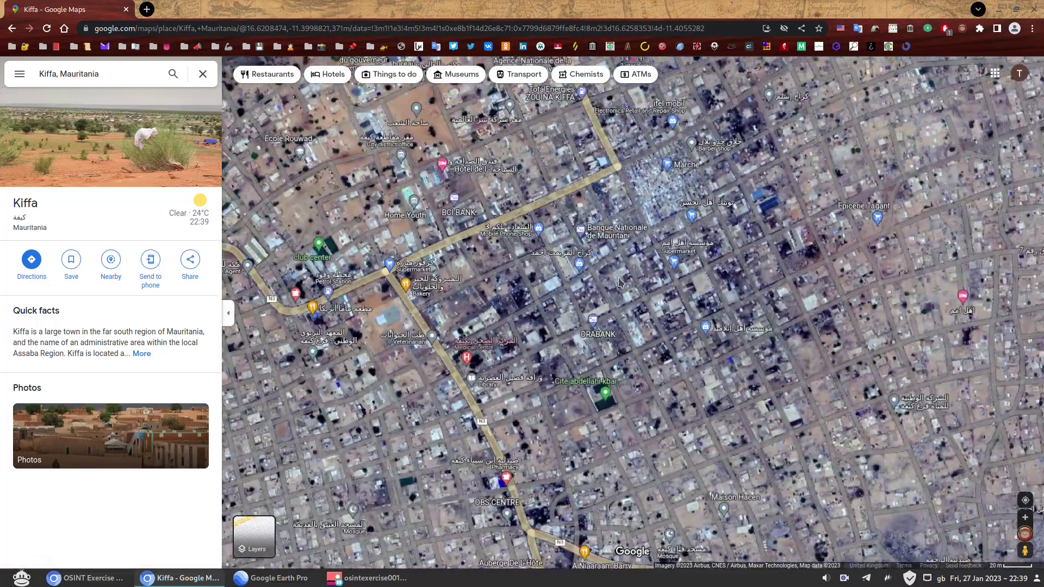
scroll(716, 258, down, 3)
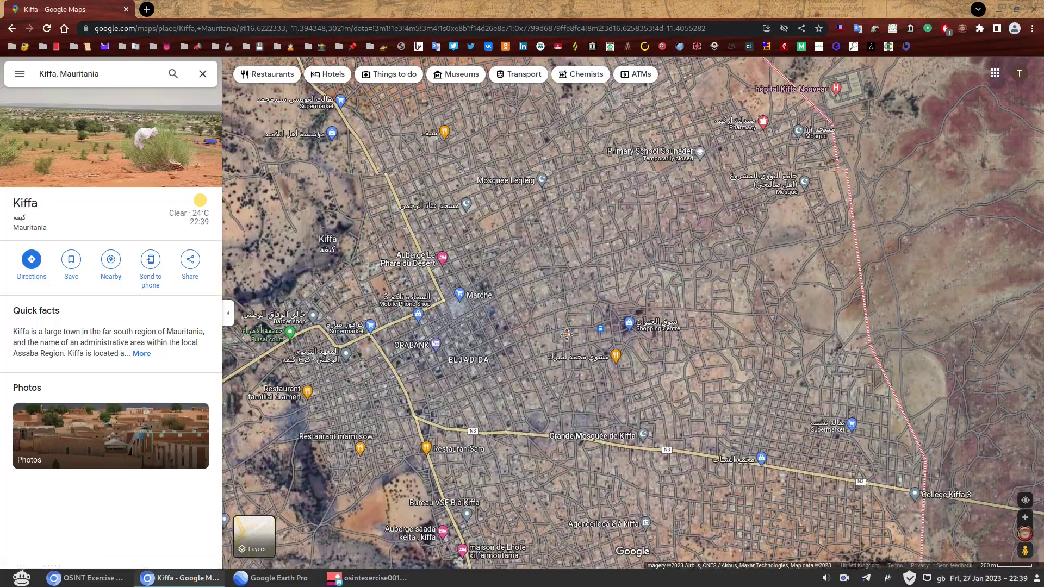
scroll(715, 257, down, 4)
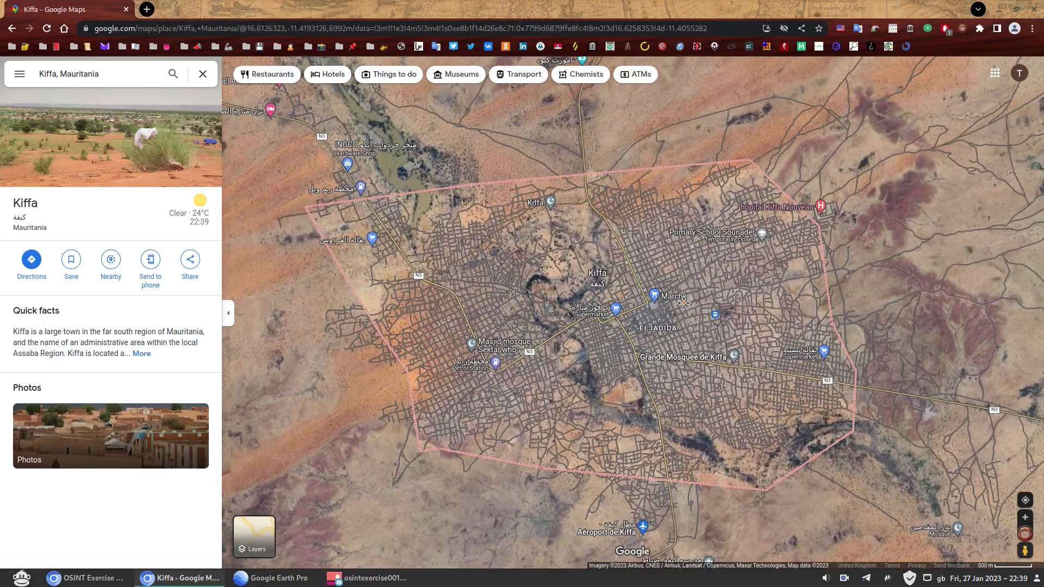
drag(683, 303, 676, 304)
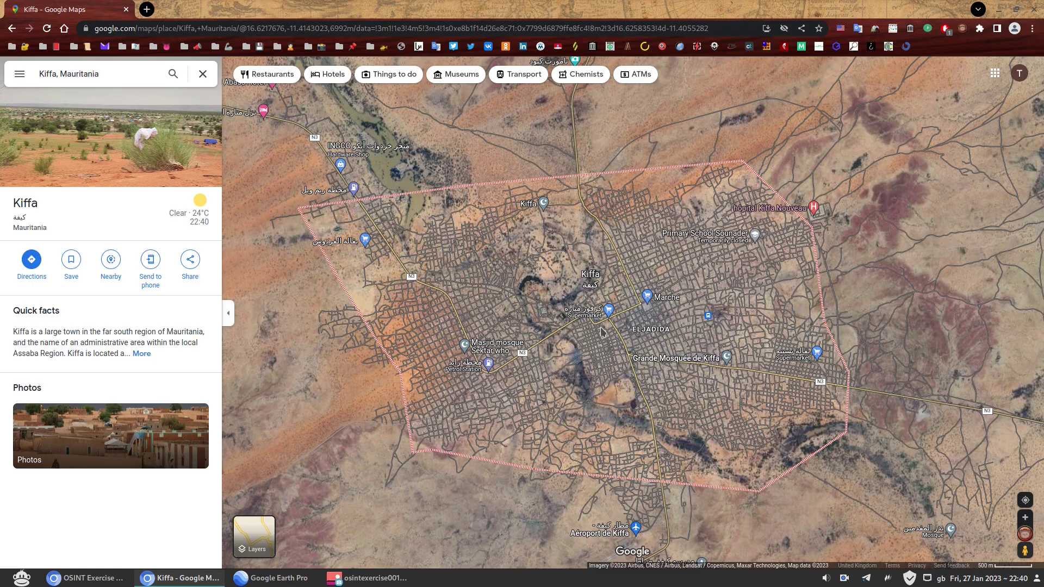
Right-click a point in central Kiffa and copy its coordinates 16.61993, -11.40352
right_click(608, 332)
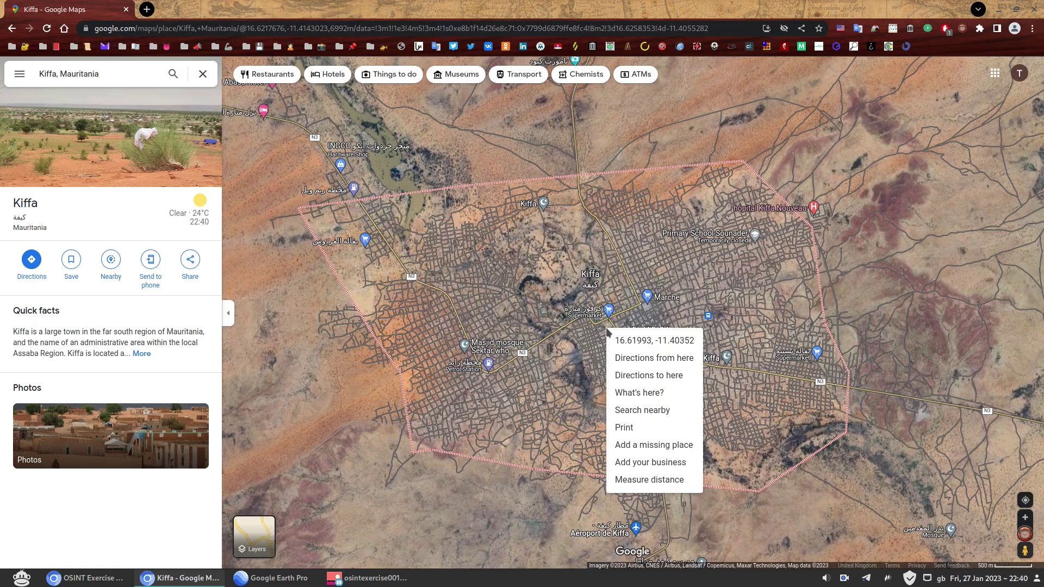
click(646, 341)
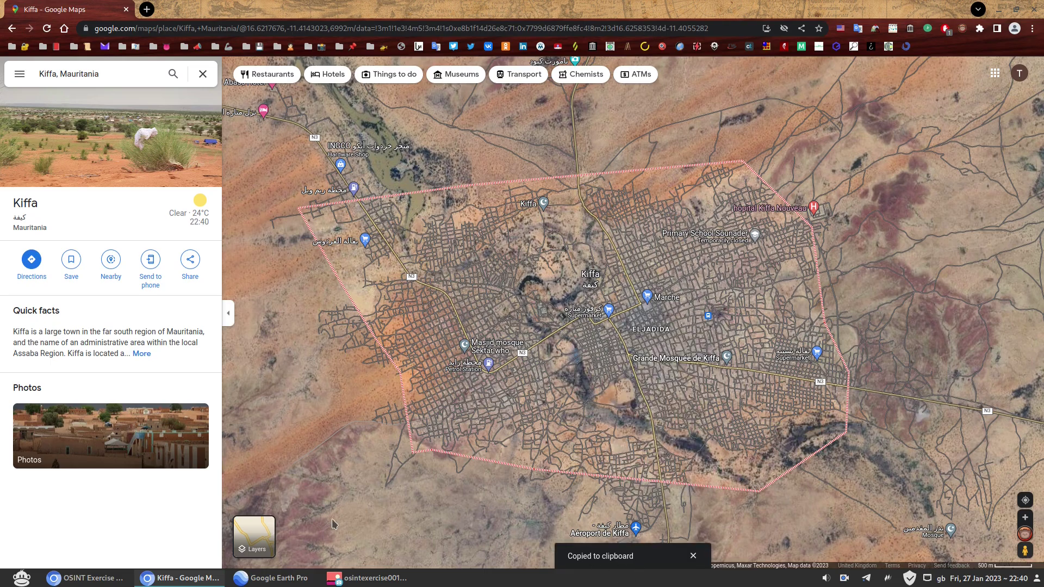
click(271, 578)
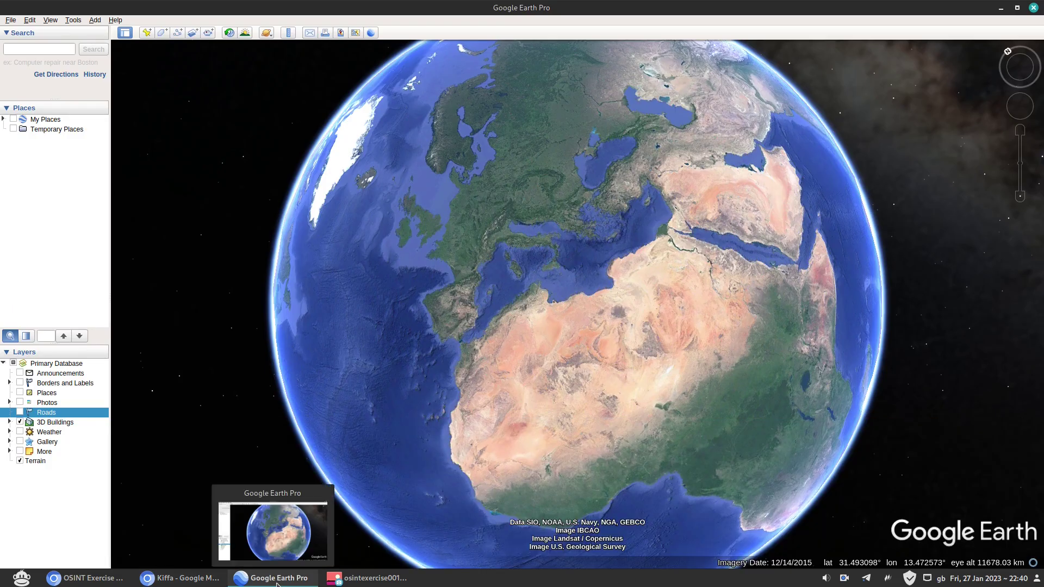
Paste the copied Kiffa coordinates into Google Earth Pro's Search and fly there
click(45, 52)
right_click(45, 52)
click(71, 108)
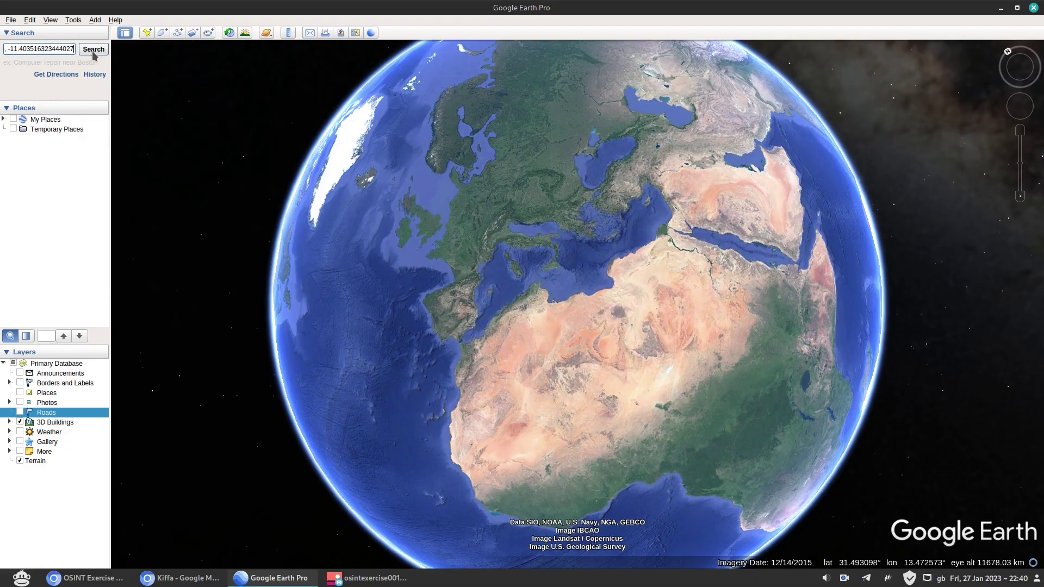
click(94, 50)
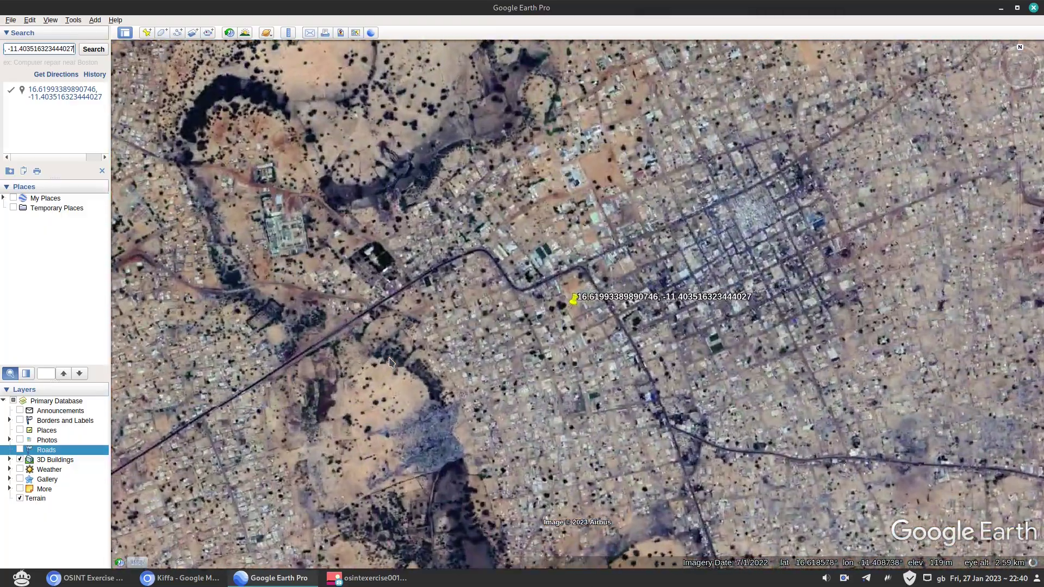
Zoom out around Kiffa and turn on the Roads layer to show the N3
scroll(641, 377, down, 3)
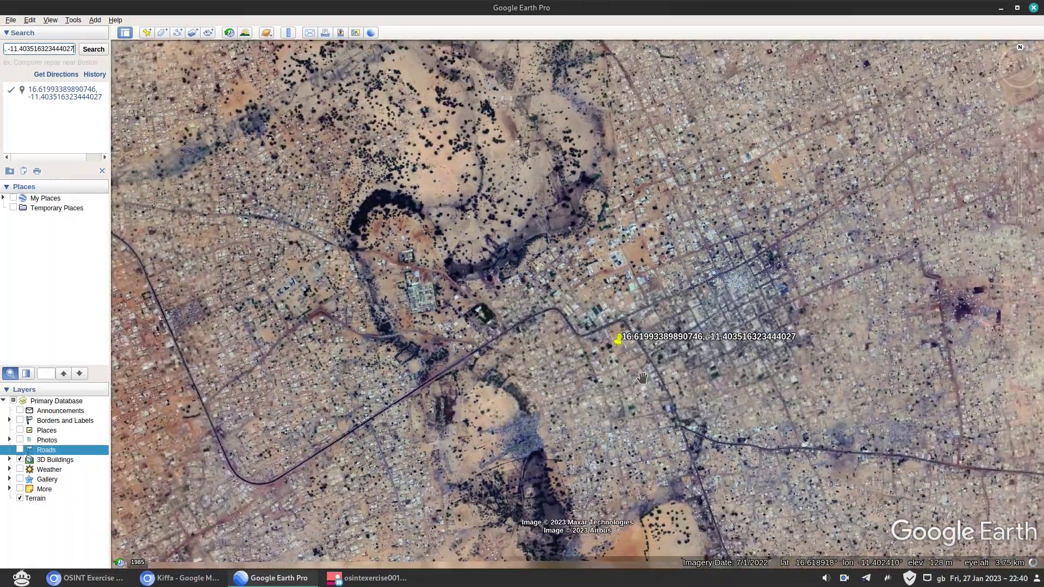
scroll(641, 377, down, 4)
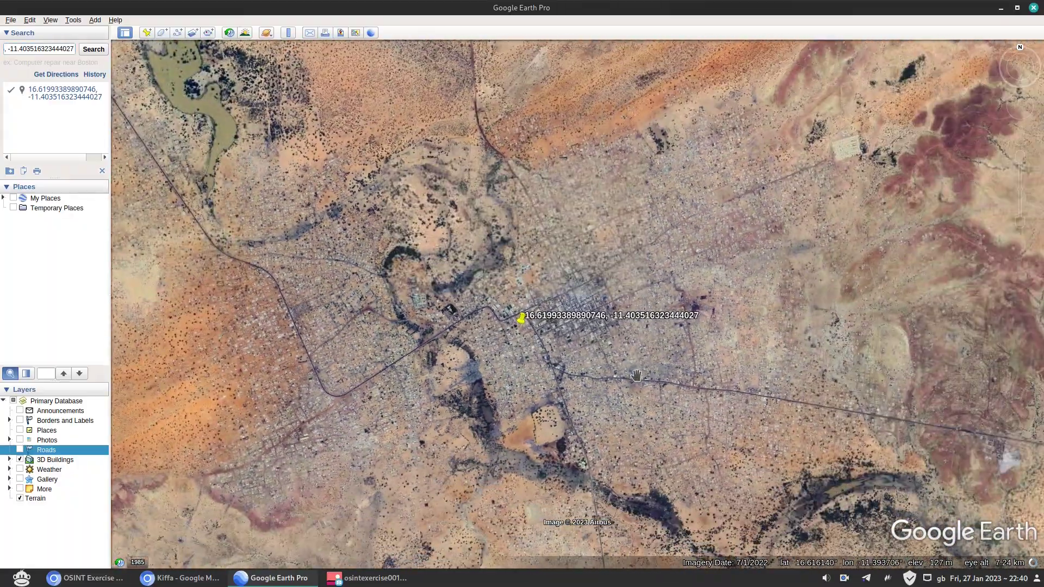
scroll(639, 375, down, 3)
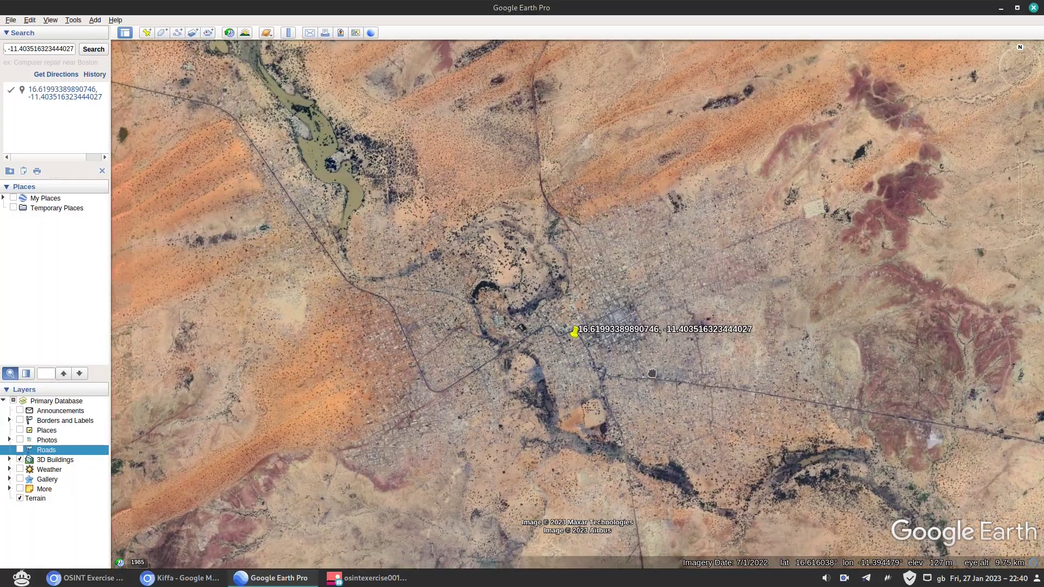
drag(652, 374, 645, 366)
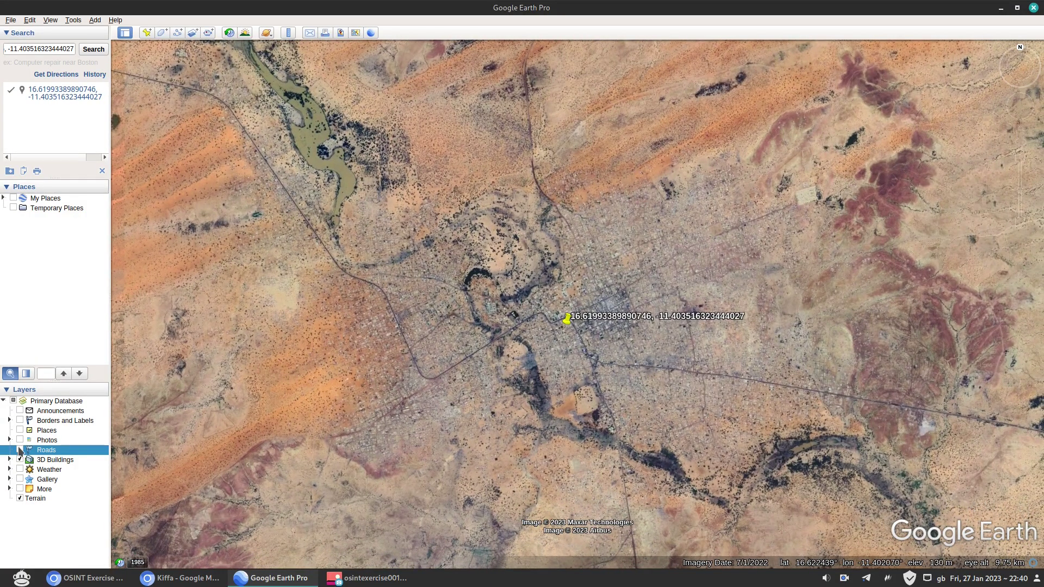
click(20, 450)
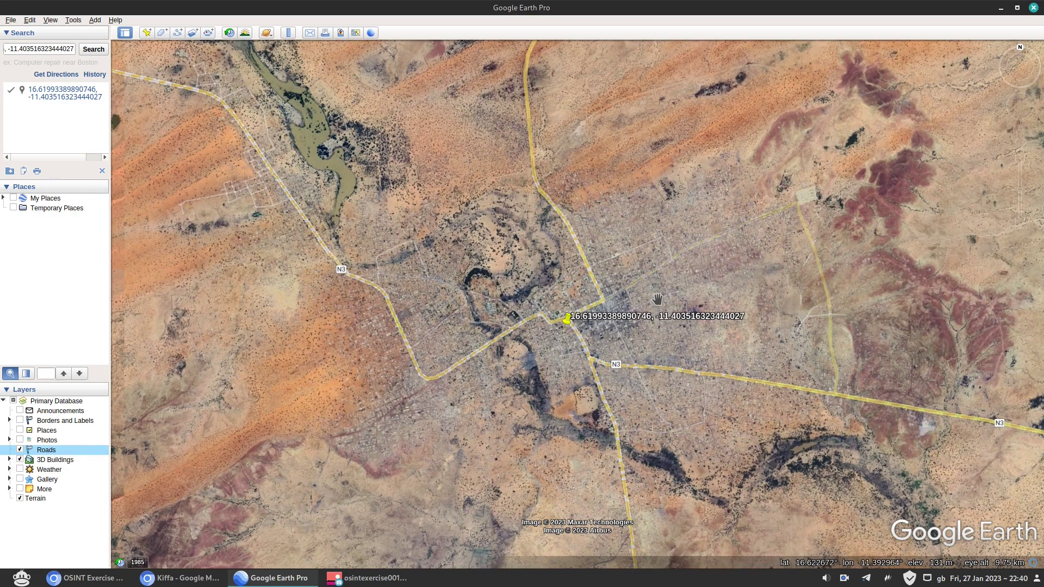
key(alt+Tab)
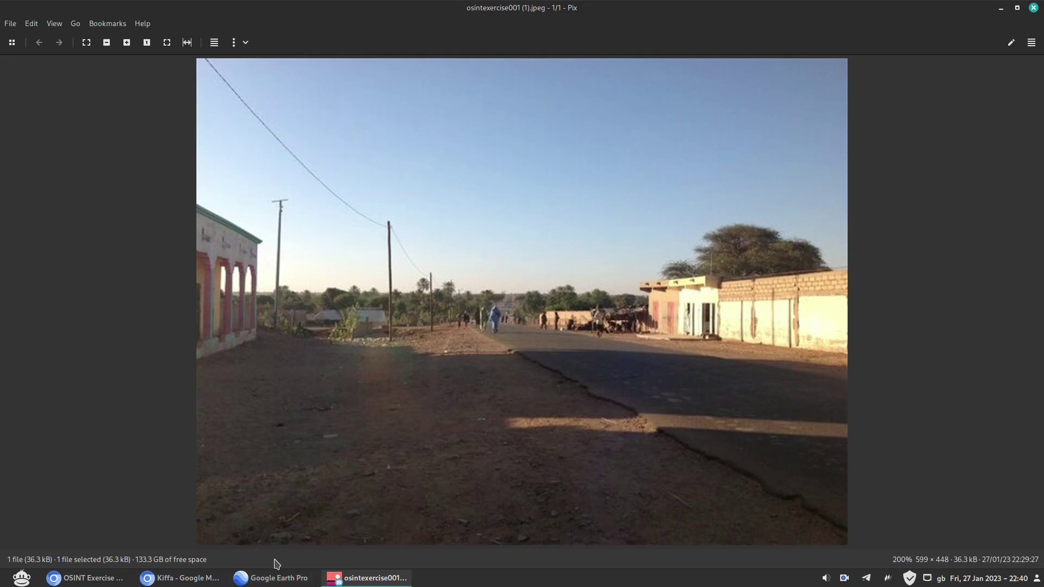
Zoom Google Maps into Kiffa's centre and pan west, then back toward the N3 road
click(182, 578)
scroll(753, 222, up, 5)
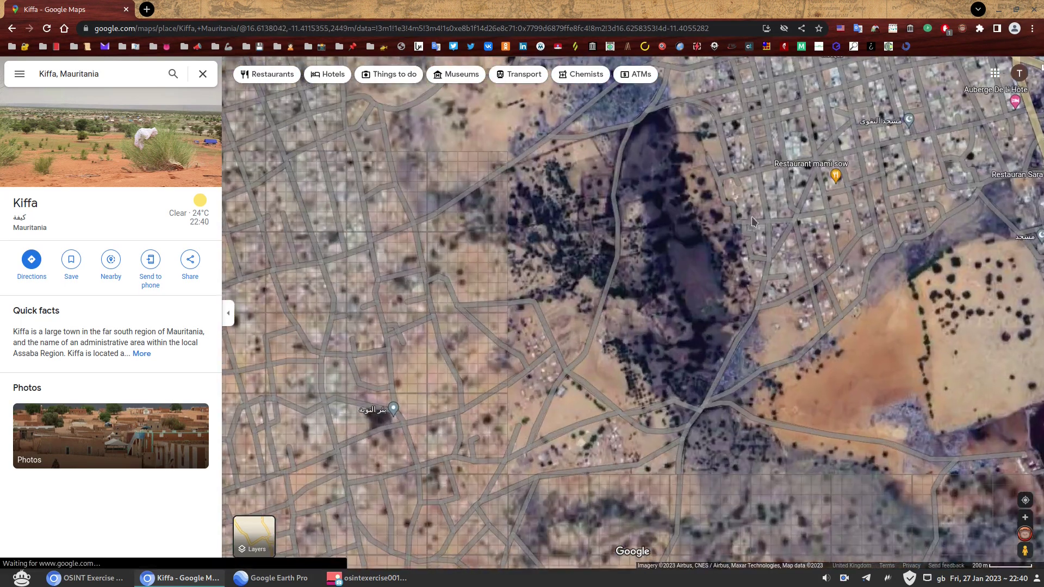
scroll(753, 222, up, 10)
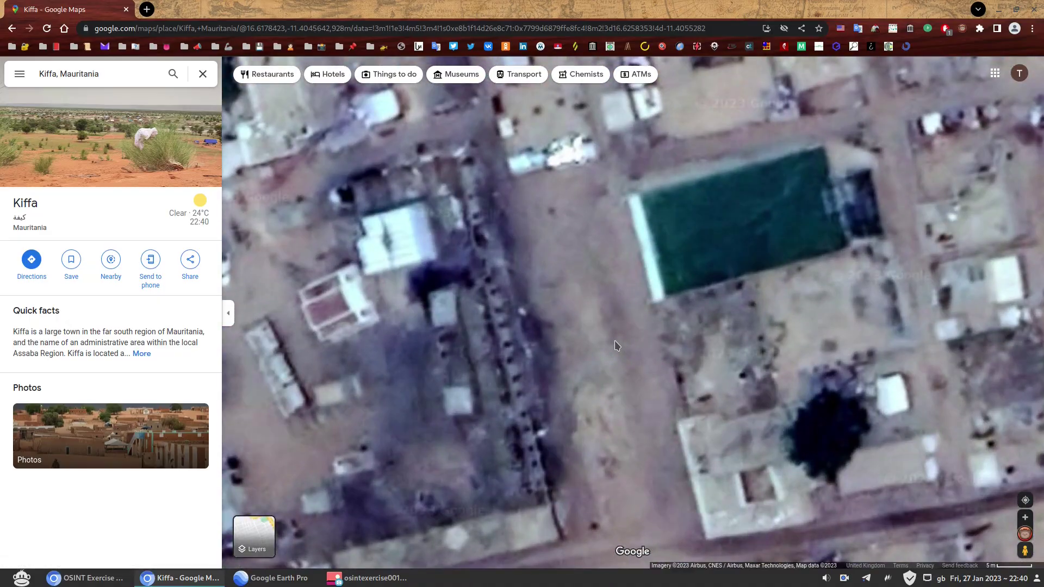
scroll(617, 346, down, 3)
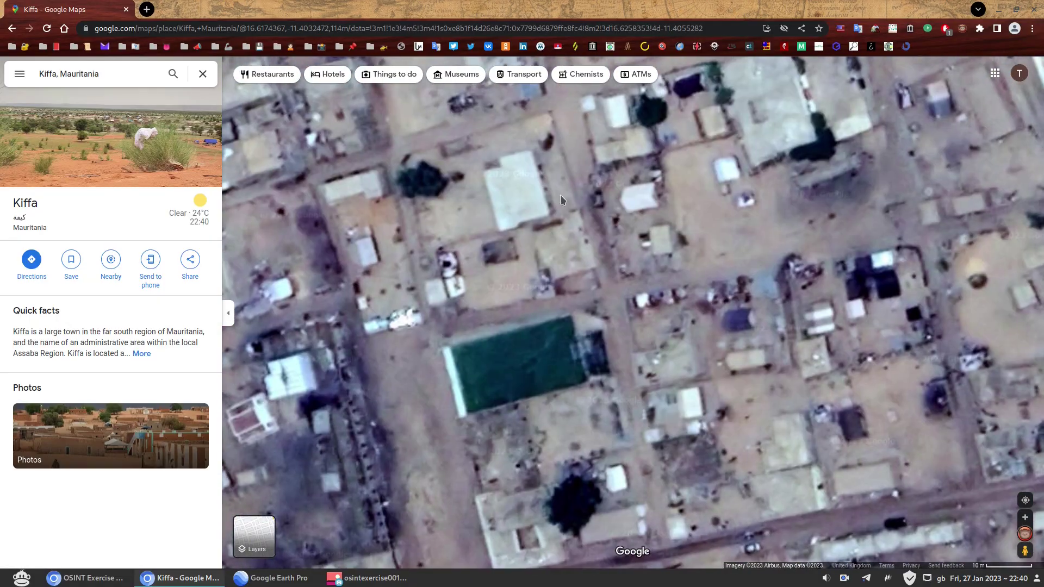
scroll(563, 200, down, 2)
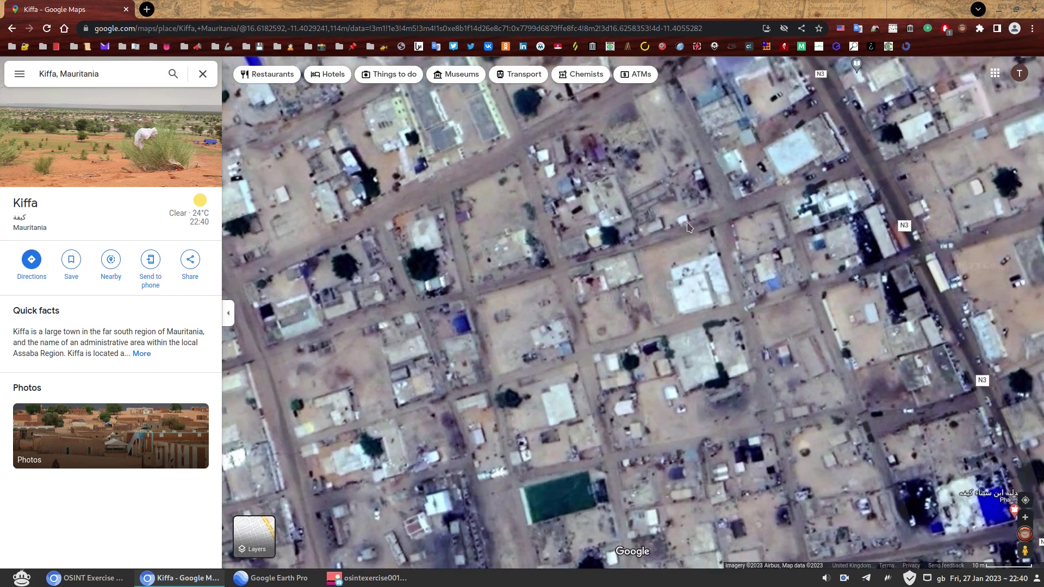
scroll(927, 385, down, 2)
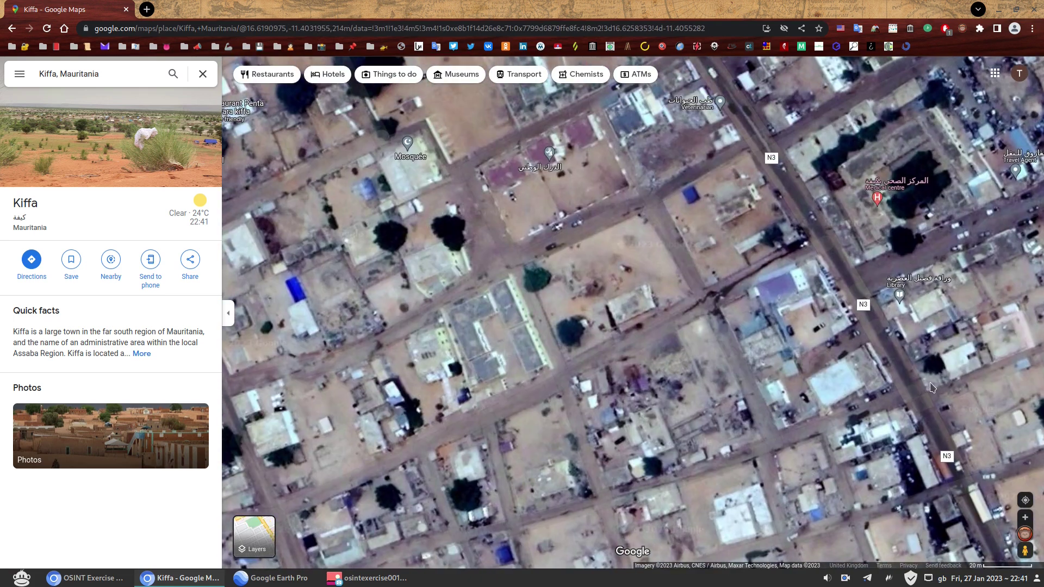
drag(494, 367, 565, 513)
drag(322, 498, 585, 466)
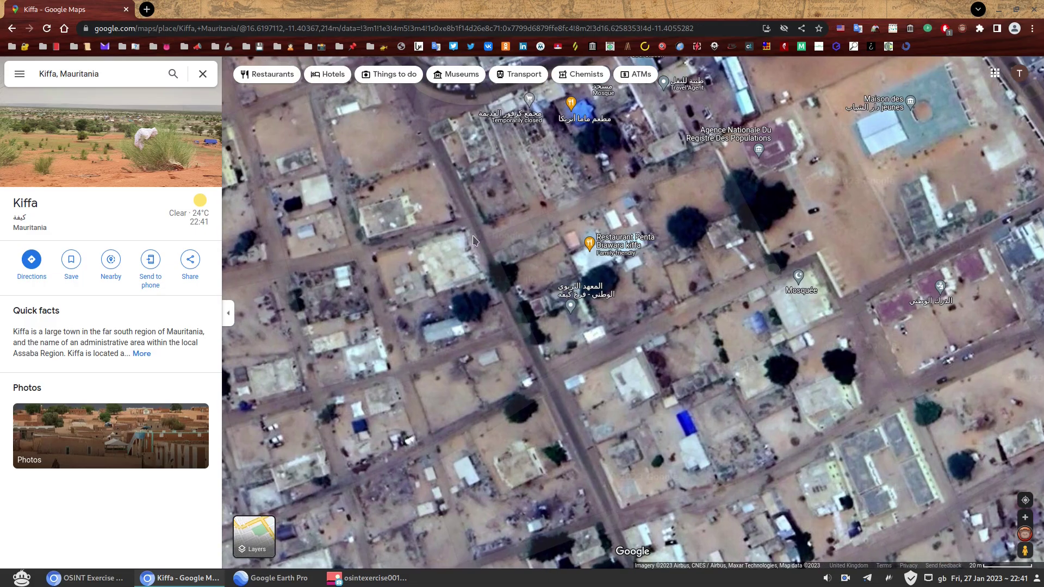
drag(889, 409, 558, 292)
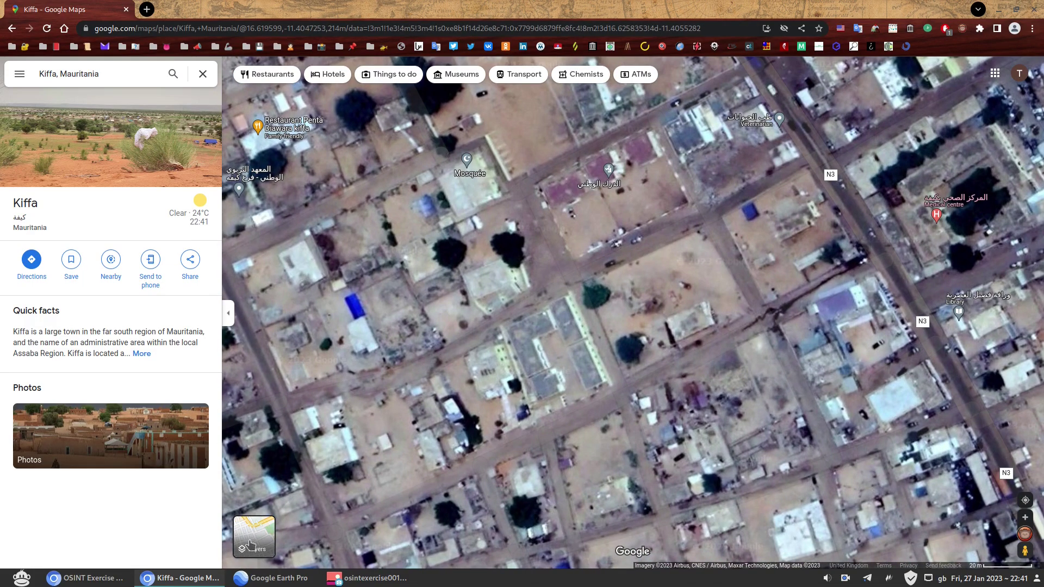
click(272, 578)
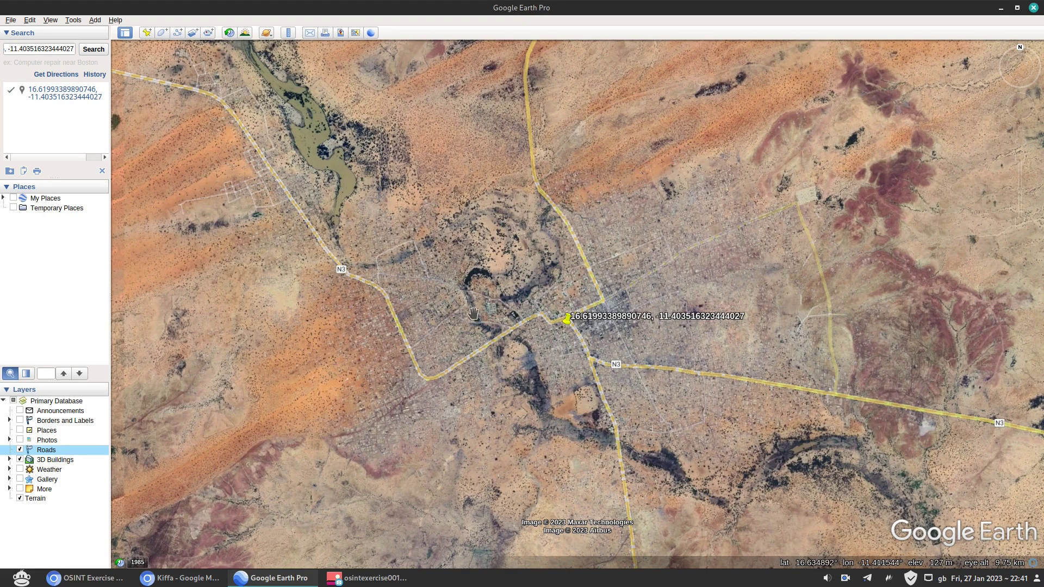
click(372, 580)
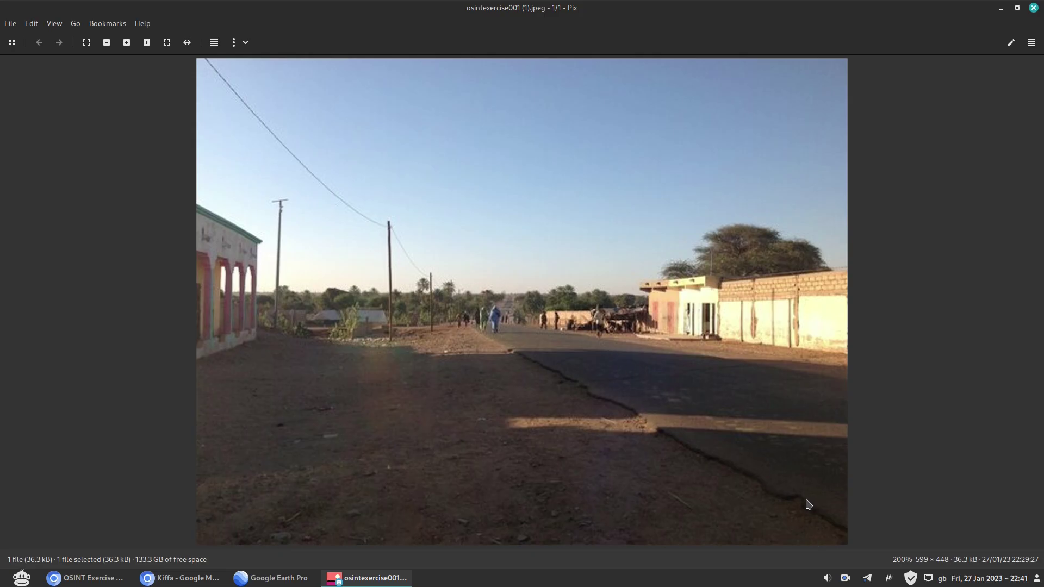
click(270, 578)
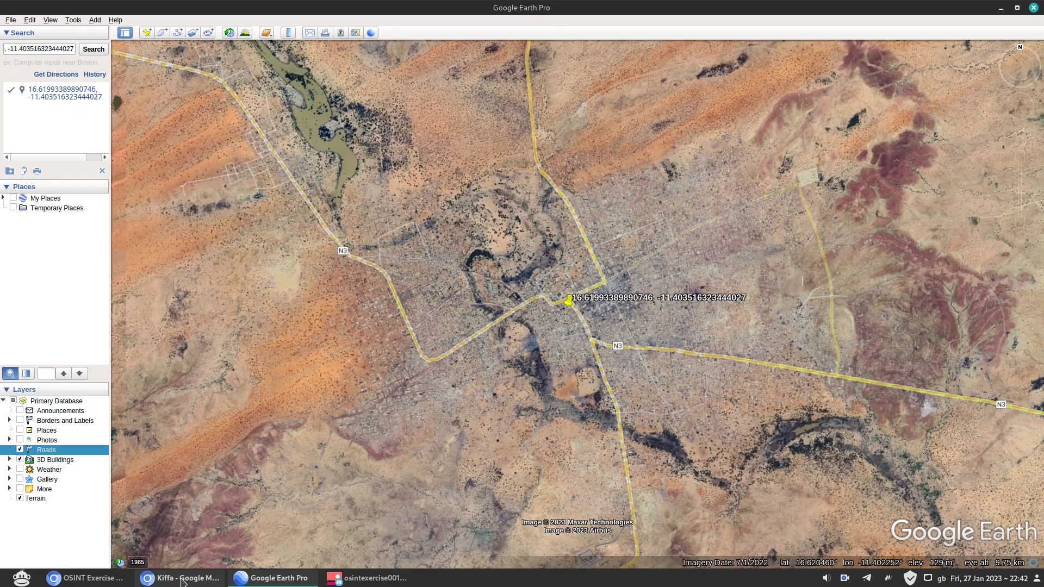
Open Street View on a road near Kiffa in Google Maps
click(180, 578)
scroll(515, 363, down, 5)
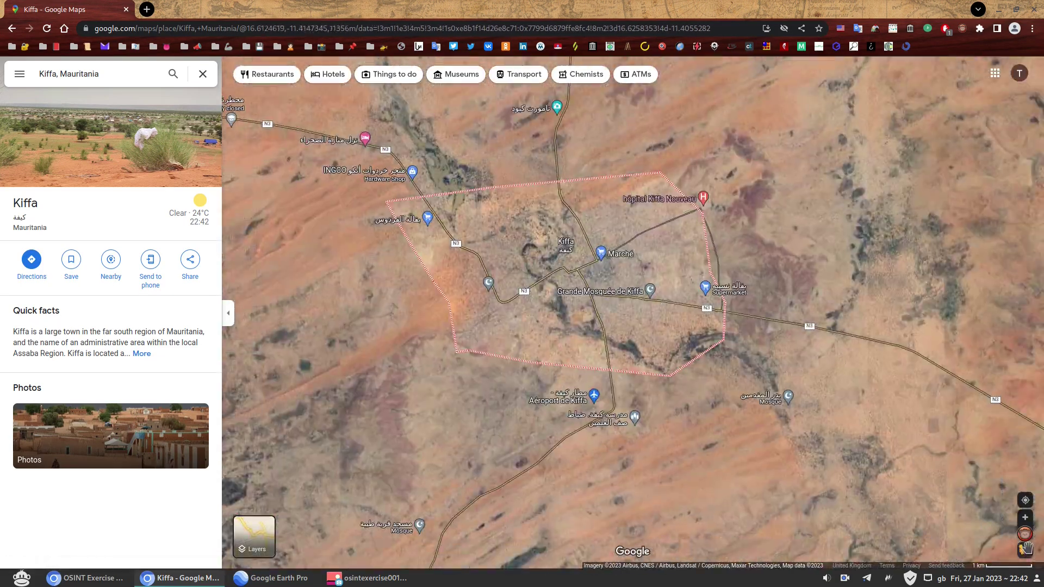
drag(1025, 550, 743, 283)
Look around the August 2014 panorama at the road, field and building, comparing with the street photo
drag(820, 306, 242, 363)
drag(830, 421, 354, 345)
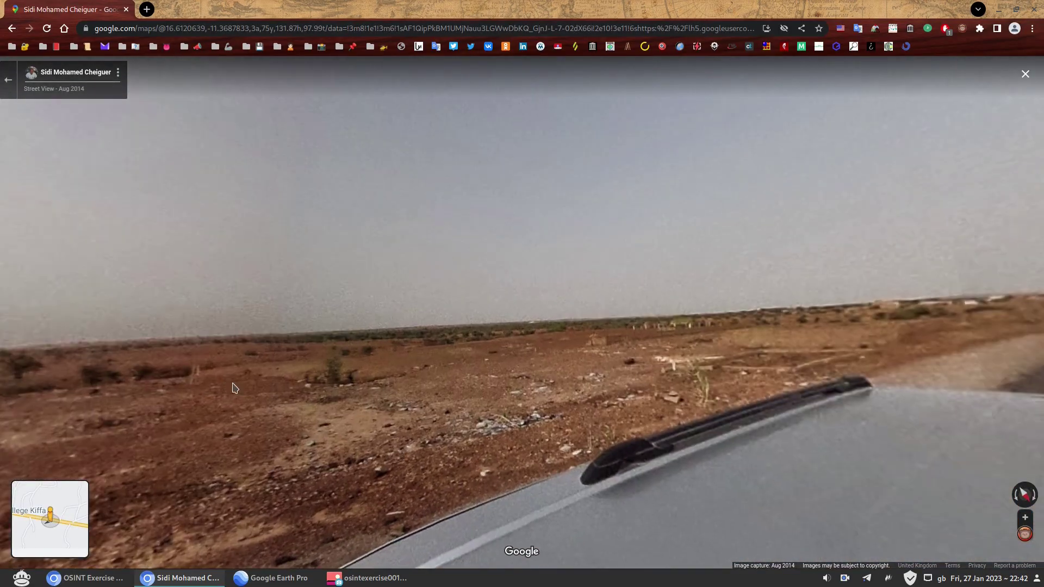
drag(850, 326, 223, 358)
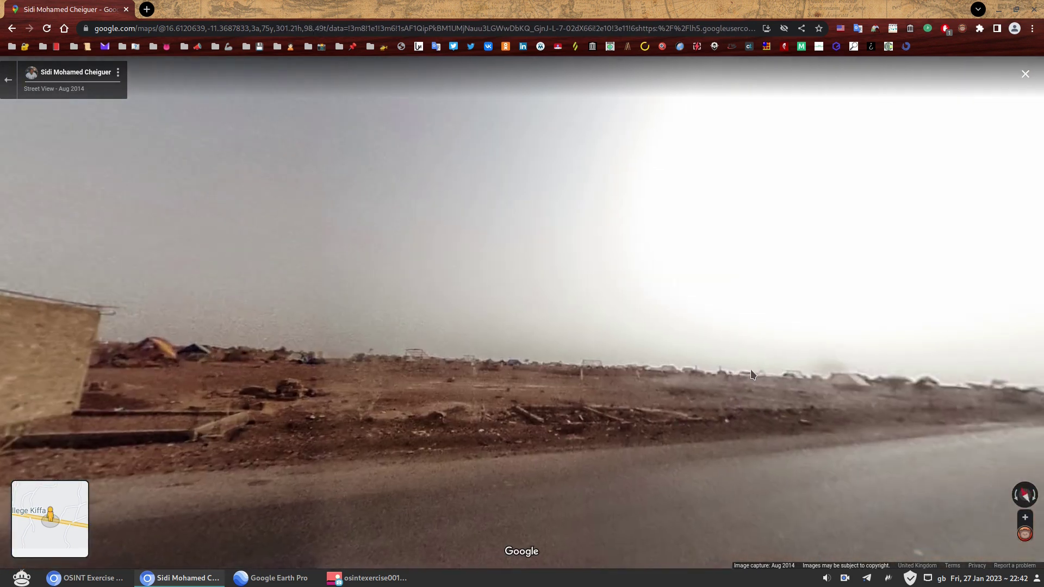
drag(754, 376, 522, 405)
click(375, 577)
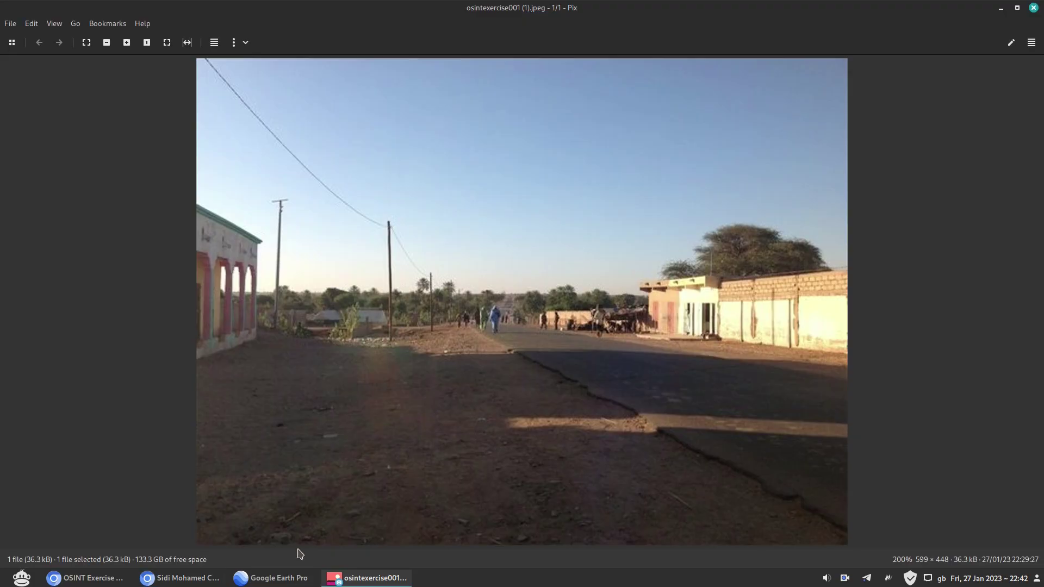
click(275, 578)
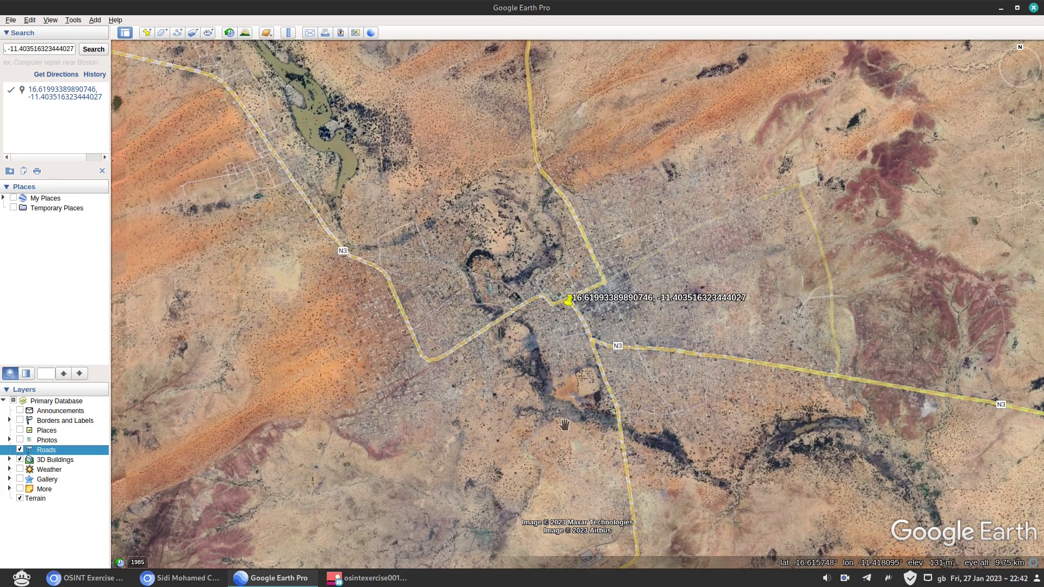
Hide the road overlay and tilt the view so the main road runs vertically
scroll(605, 432, up, 5)
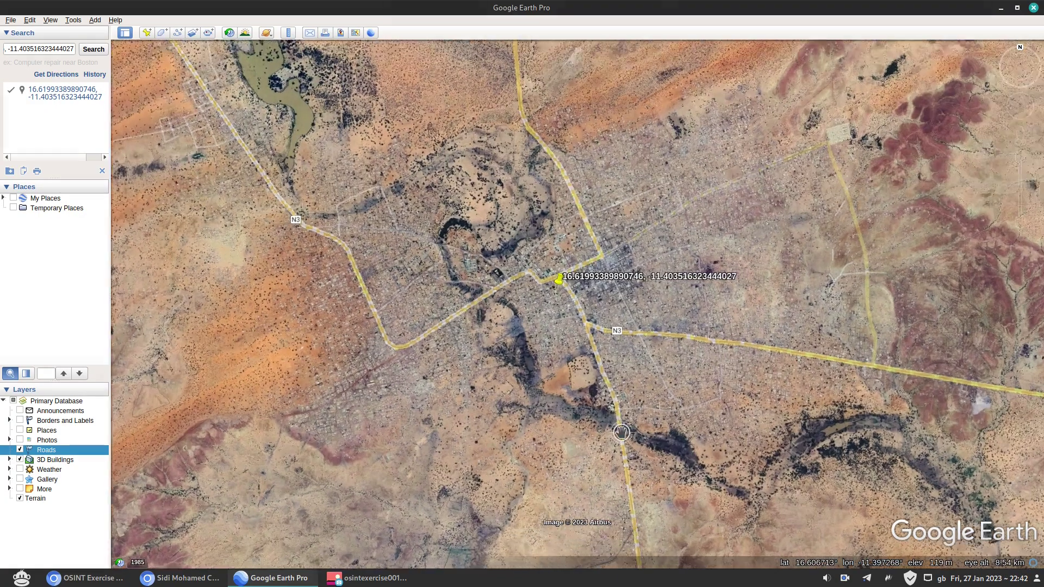
scroll(631, 432, up, 5)
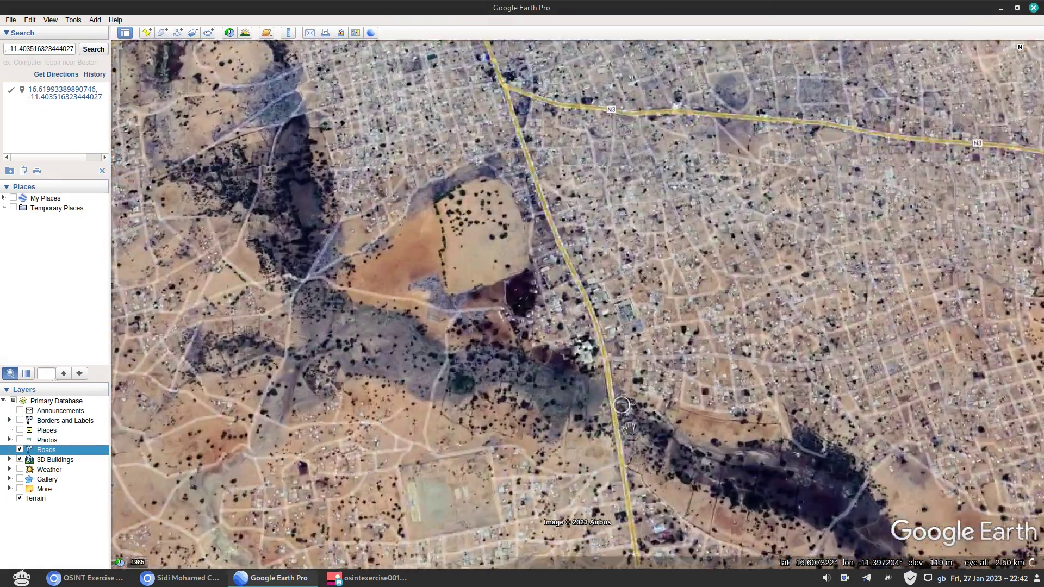
scroll(631, 434, up, 2)
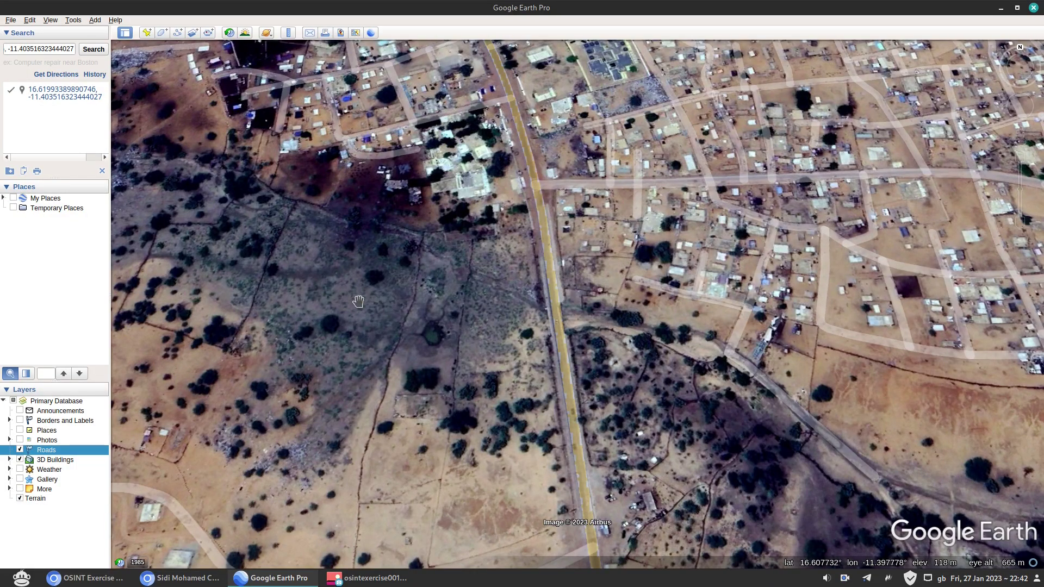
click(20, 451)
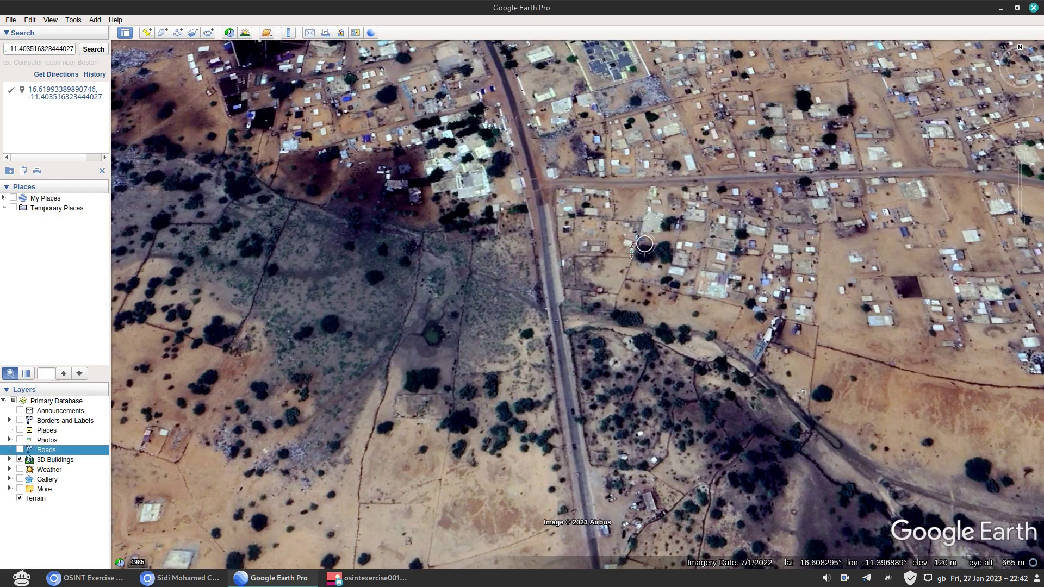
middle_drag(643, 251, 670, 219)
middle_drag(794, 188, 372, 296)
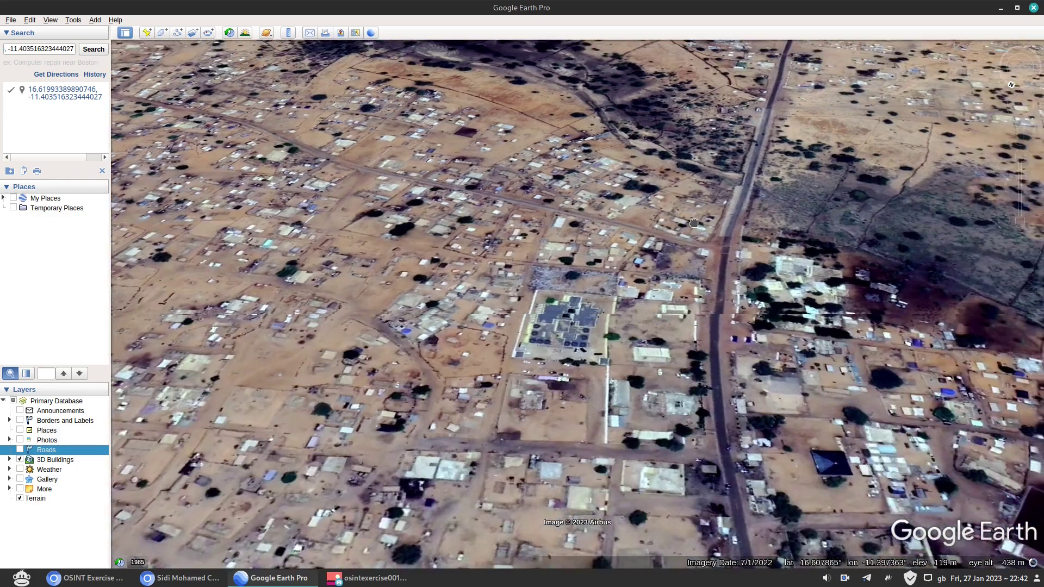
drag(849, 229, 707, 322)
middle_drag(752, 306, 796, 333)
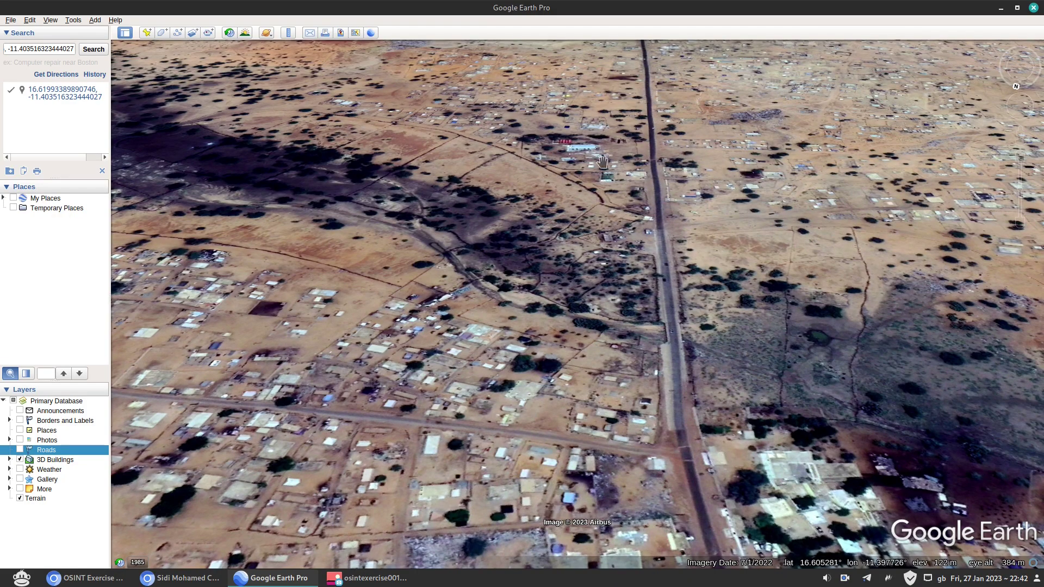
Compare with the street photo, re-angle the road, and tile Google Earth to the left half
click(374, 578)
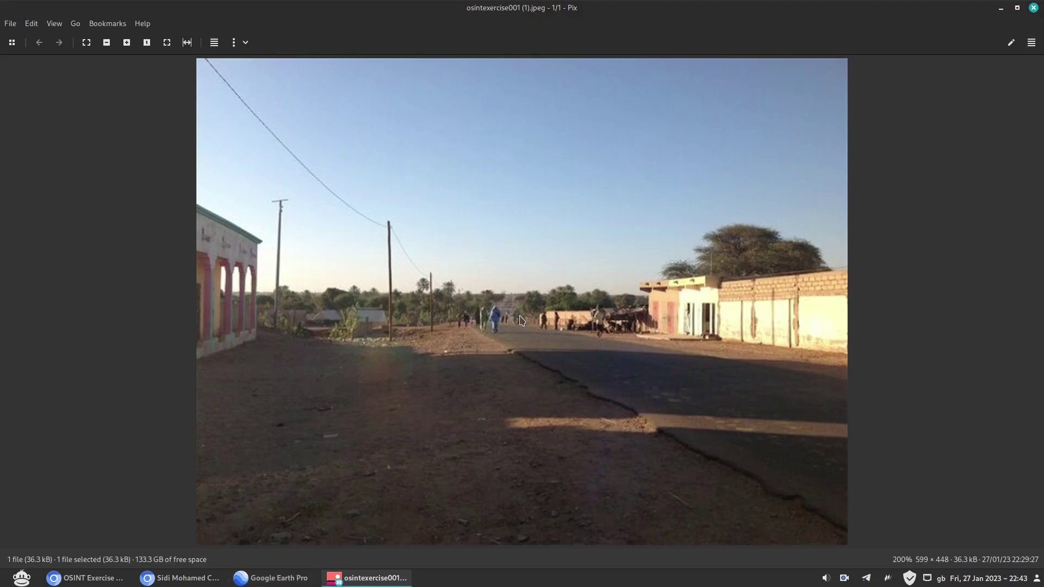
click(272, 577)
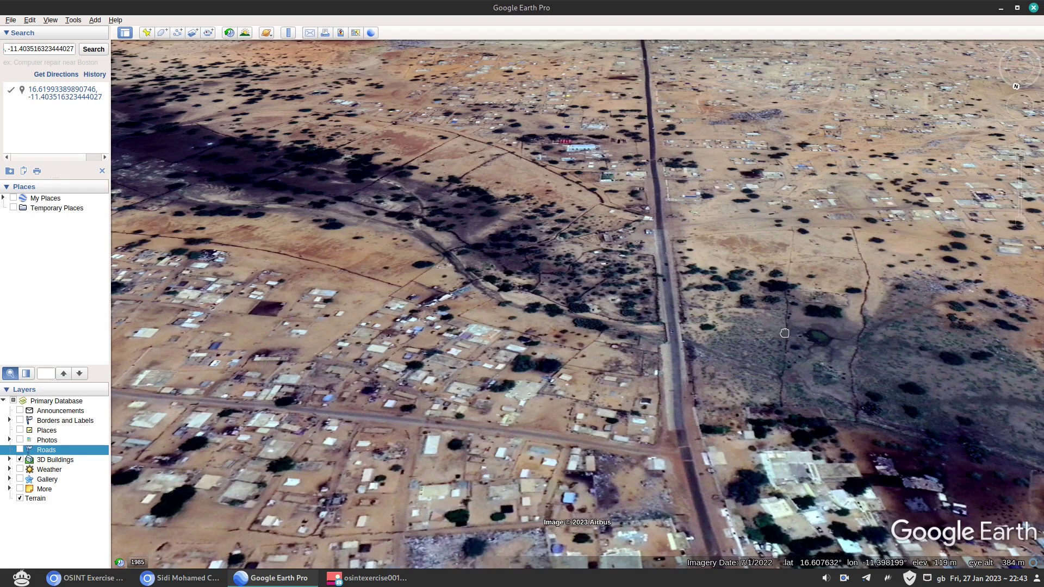
drag(779, 331, 632, 298)
middle_drag(610, 326, 652, 330)
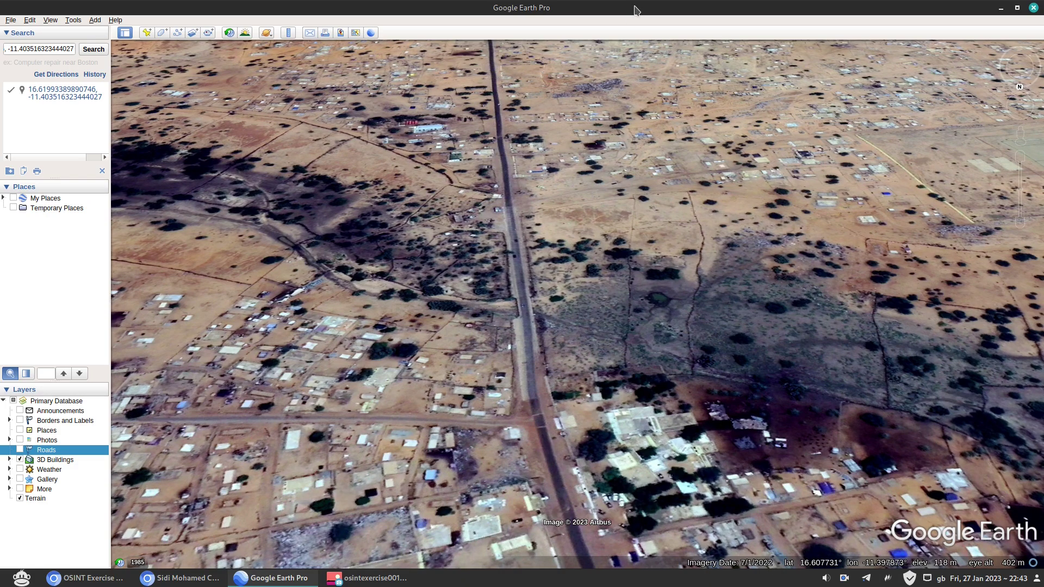
drag(626, 22, 3, 218)
click(789, 391)
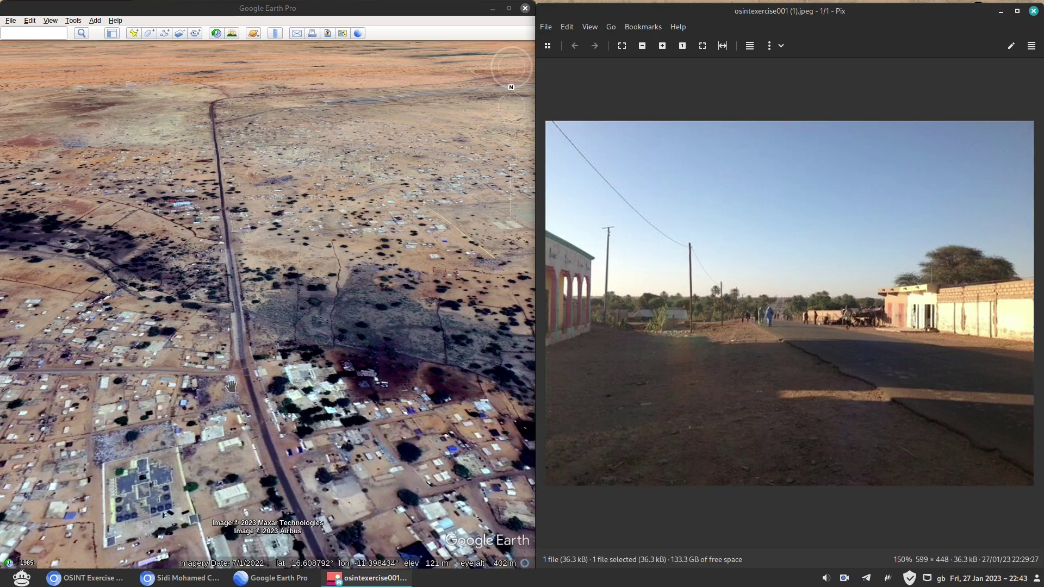
Center the crossroads with the road vertical and zoom to about 297 m eye altitude
drag(231, 387, 341, 387)
middle_drag(367, 392, 341, 396)
scroll(380, 370, up, 2)
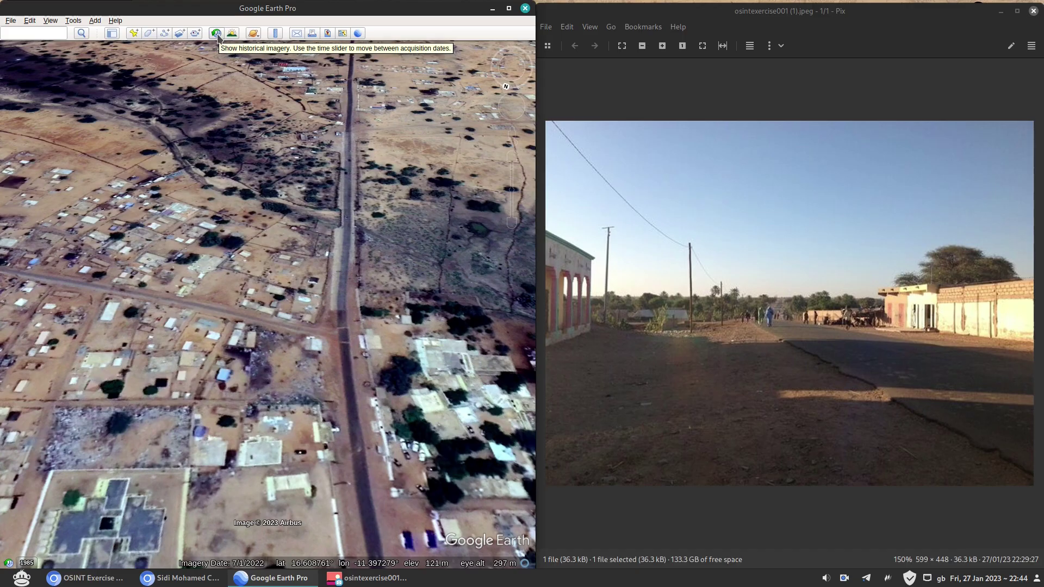
Turn on historical imagery, set the slider to 7/19/2013, and zoom in on the road
click(217, 33)
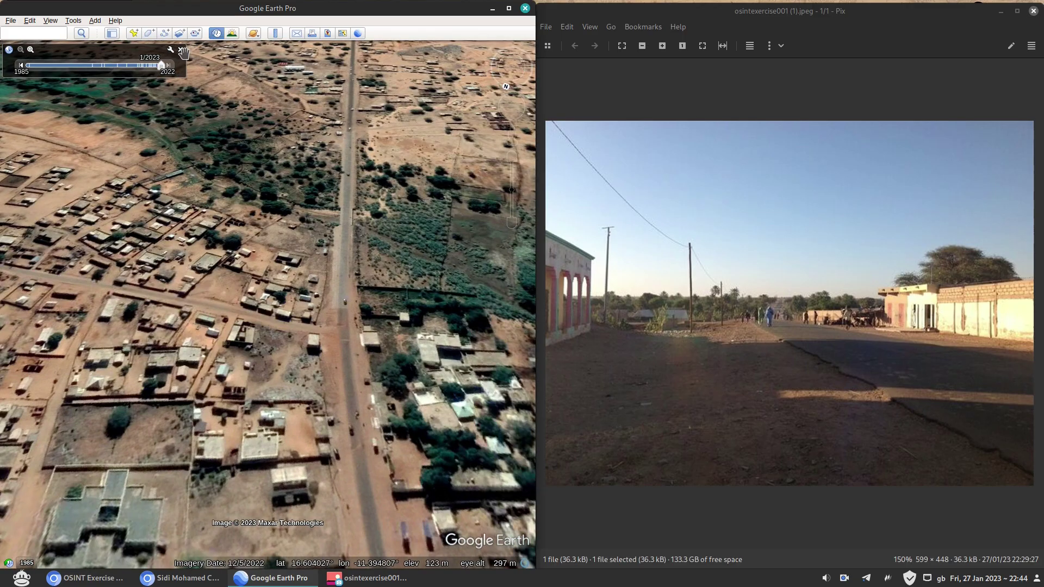
drag(162, 68, 131, 70)
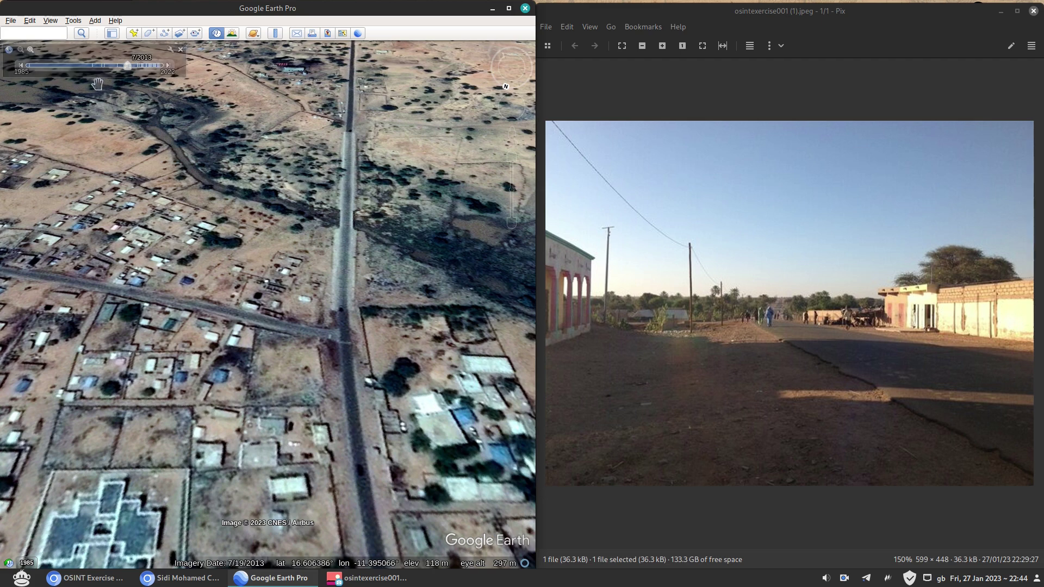
click(20, 68)
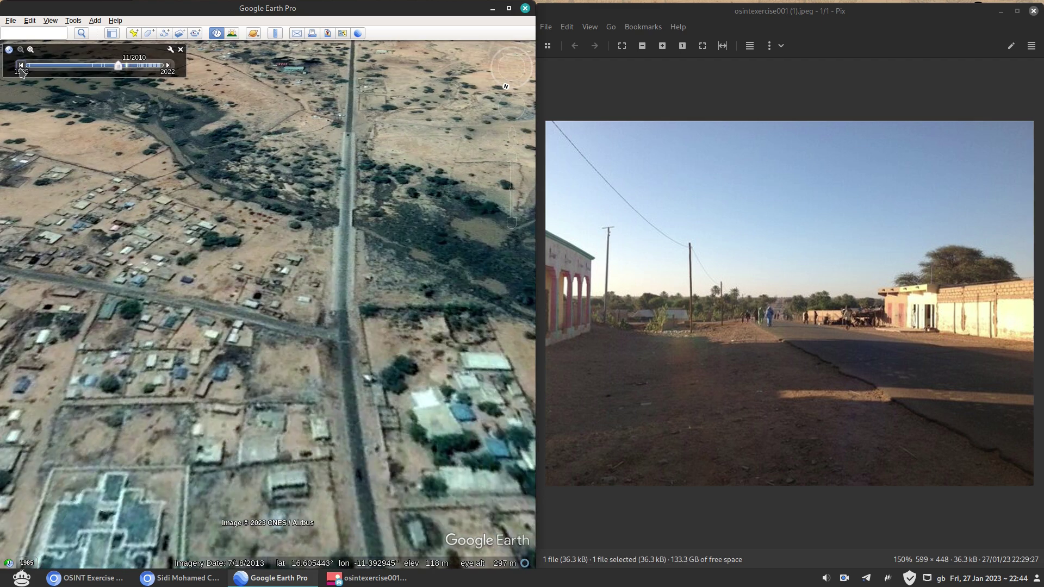
click(21, 67)
click(168, 66)
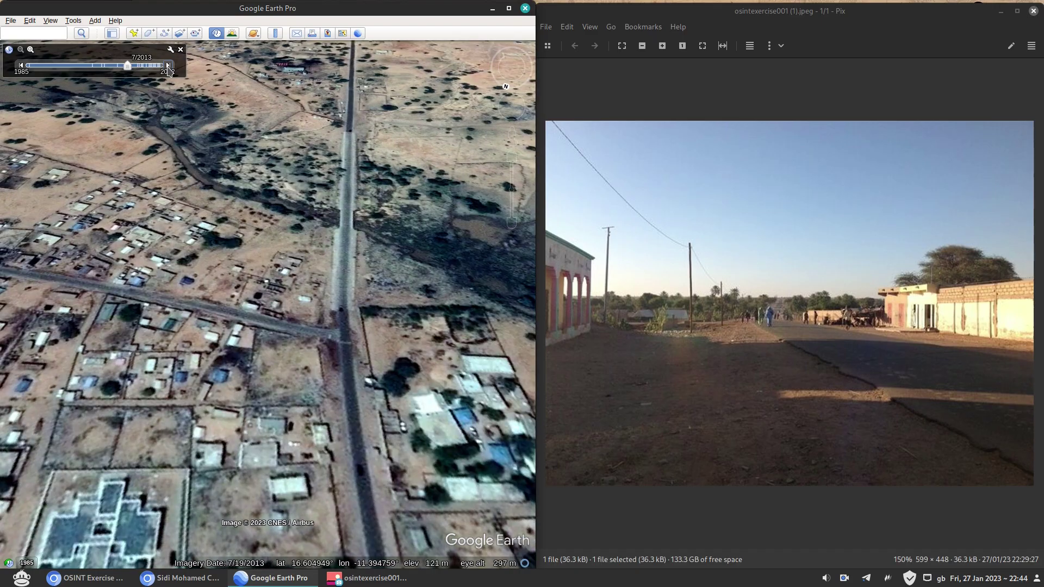
scroll(389, 422, up, 2)
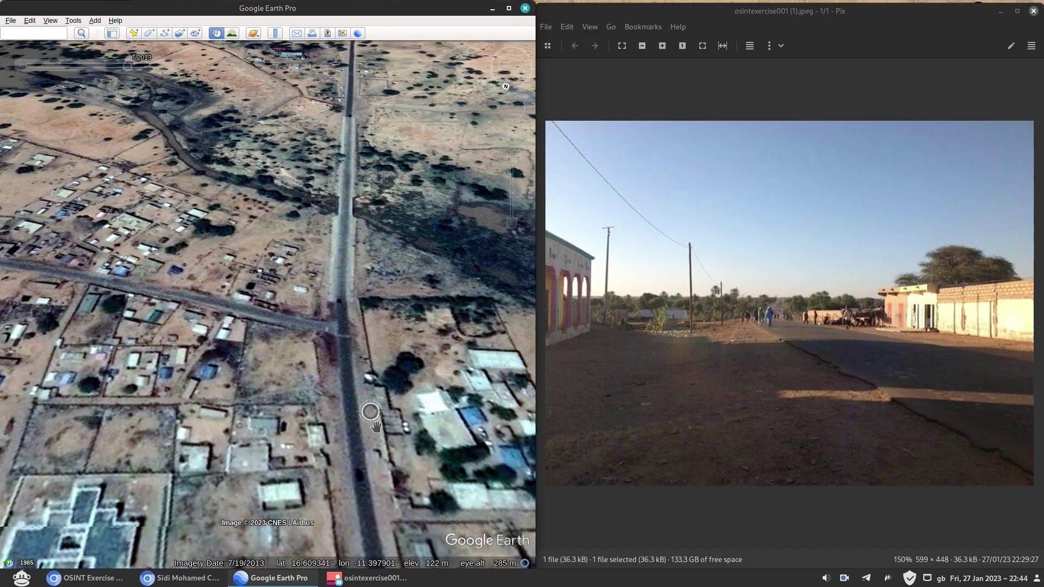
scroll(390, 421, up, 2)
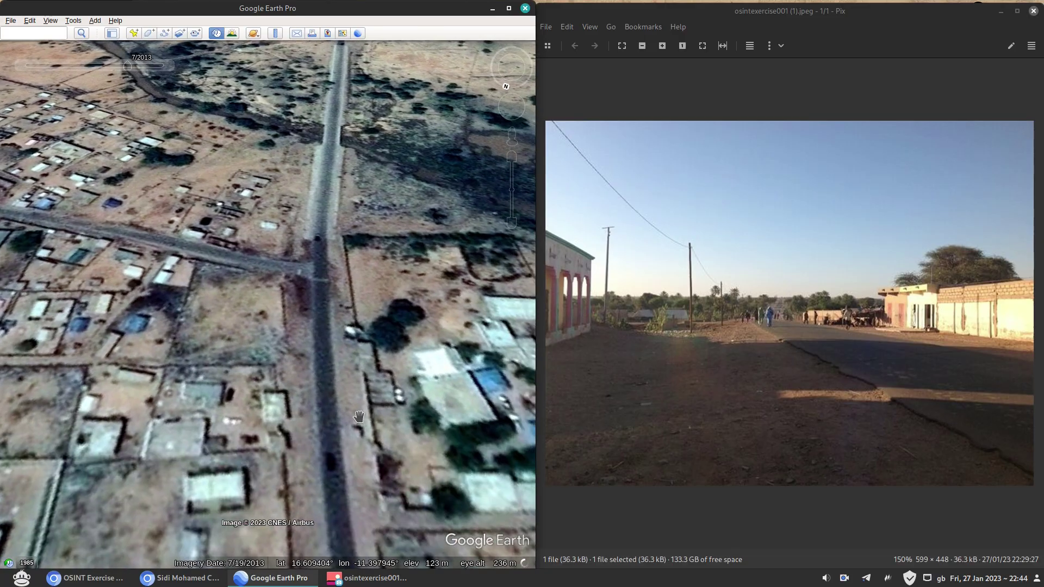
scroll(361, 403, up, 2)
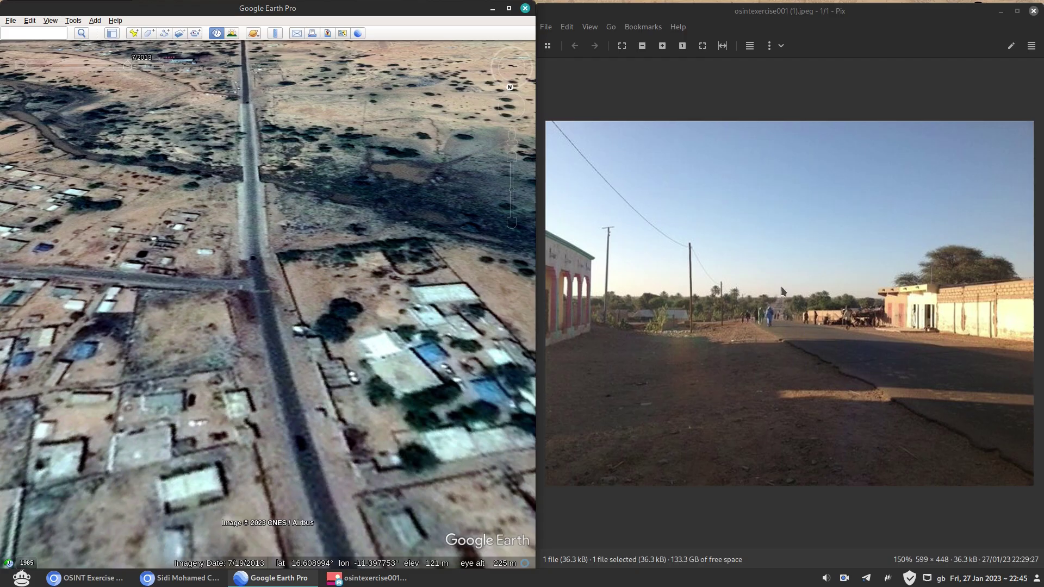
drag(248, 172, 311, 301)
scroll(311, 301, up, 2)
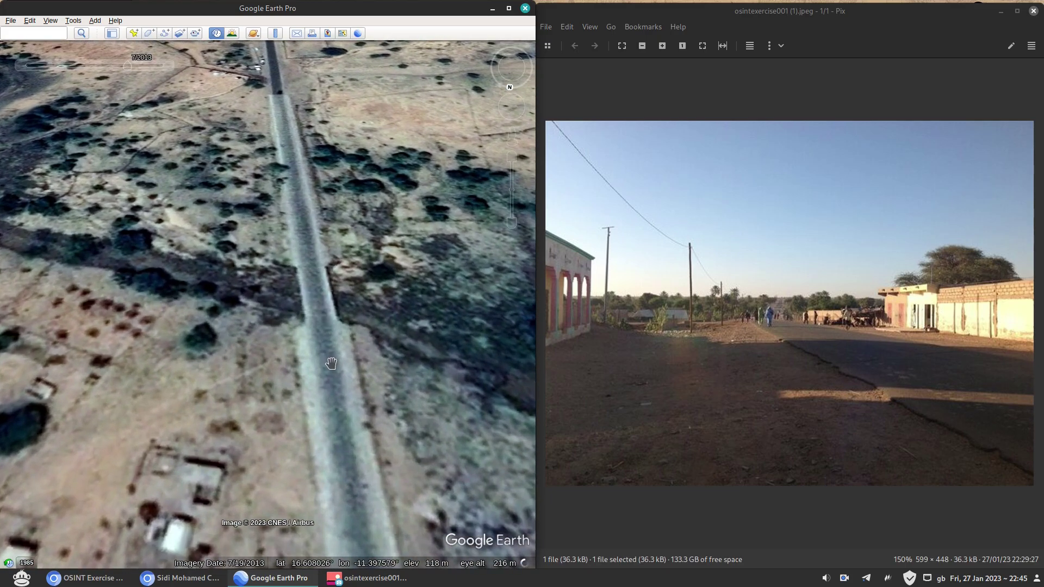
drag(349, 419, 356, 462)
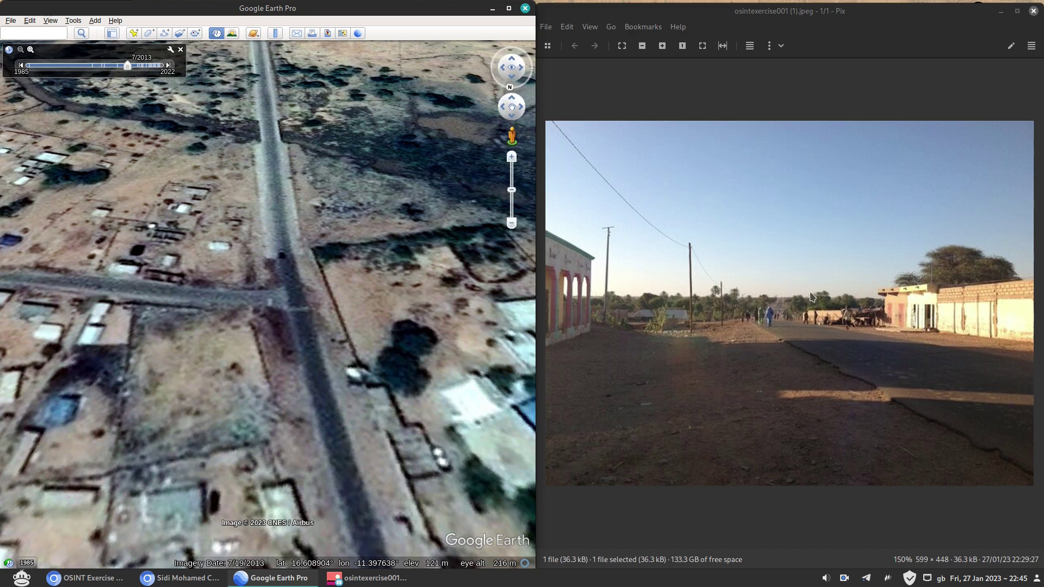
drag(307, 315, 283, 280)
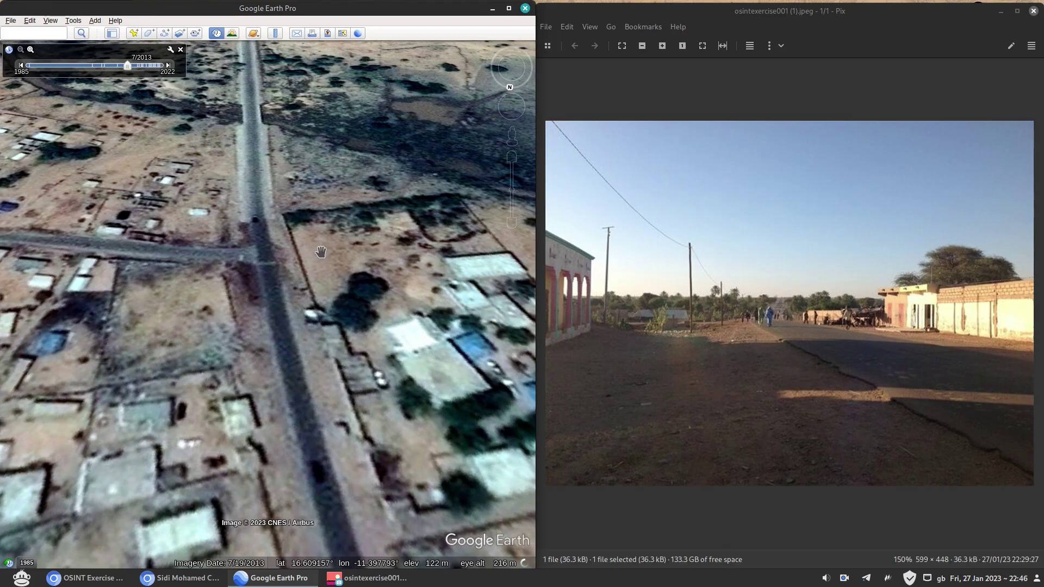
Advance imagery to 8/2016 then 1/2017, pan along the road, and zoom out to 280 m
click(168, 65)
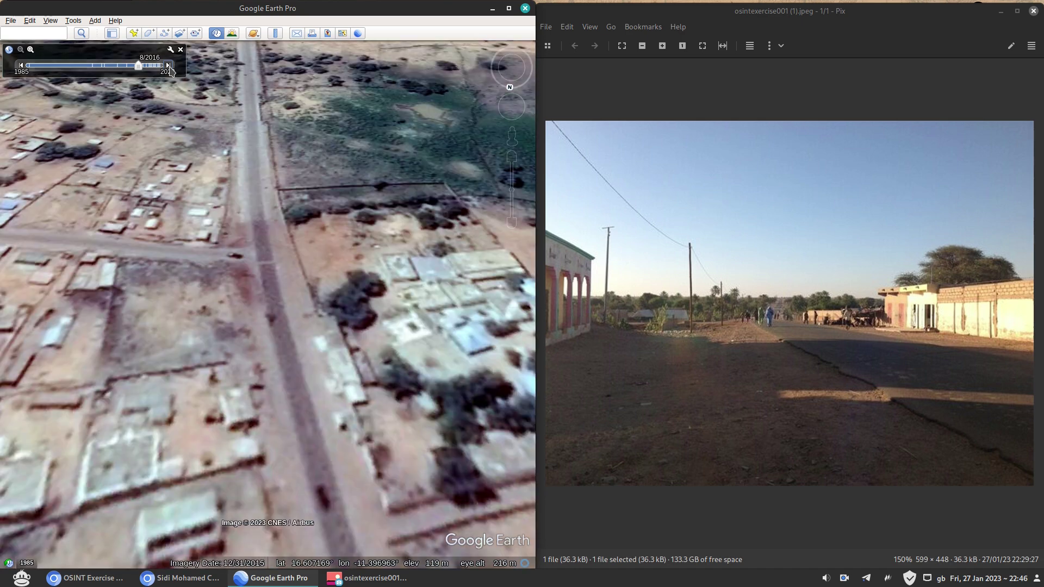
click(168, 66)
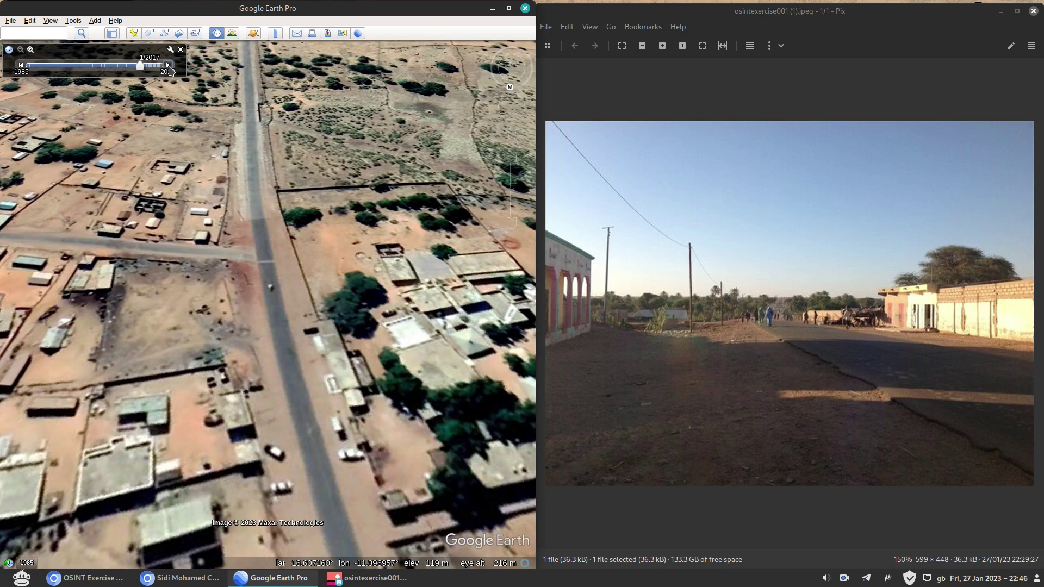
drag(249, 301, 258, 367)
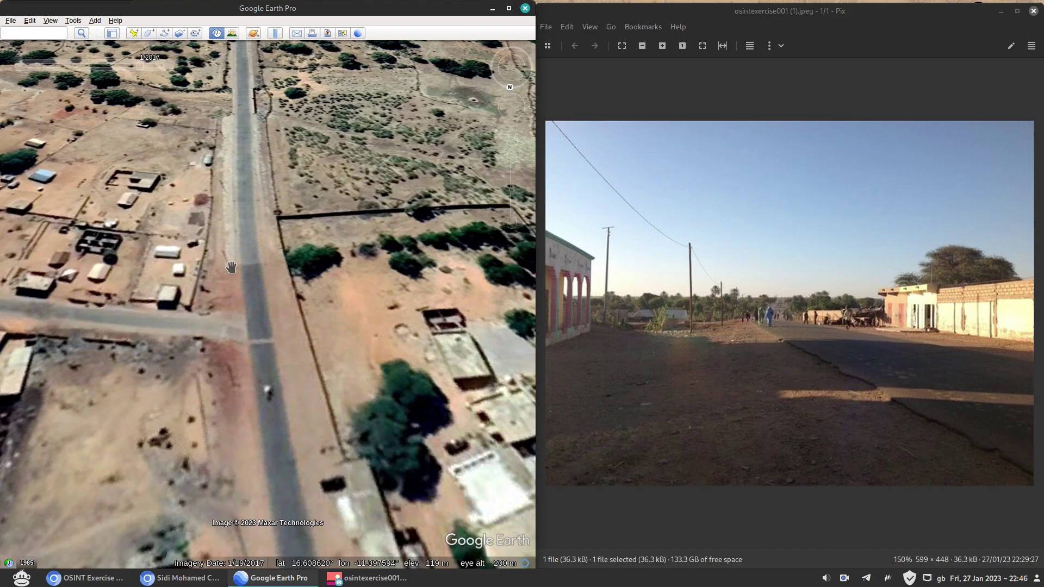
drag(280, 322, 281, 289)
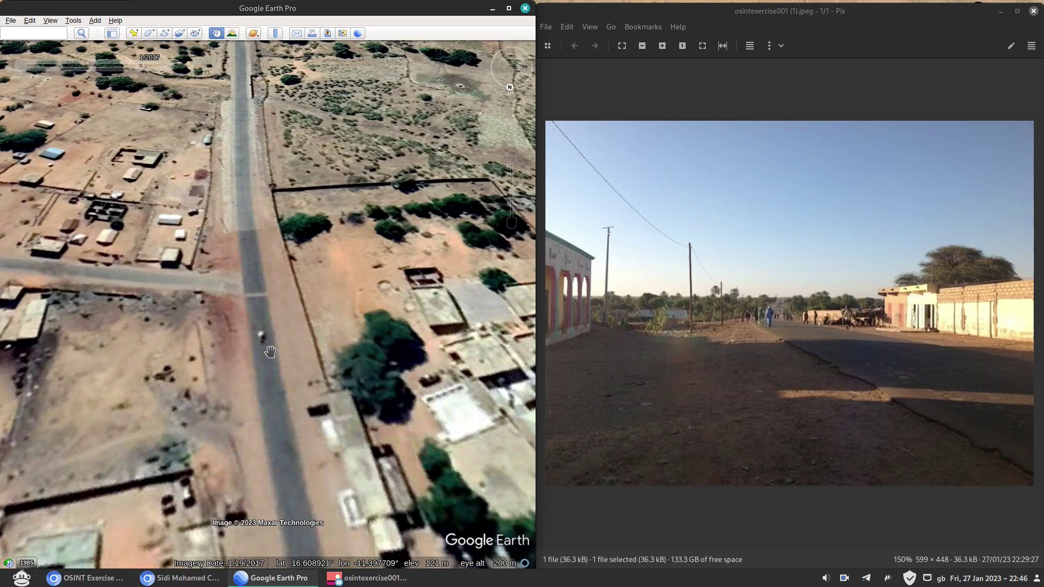
drag(266, 334, 264, 279)
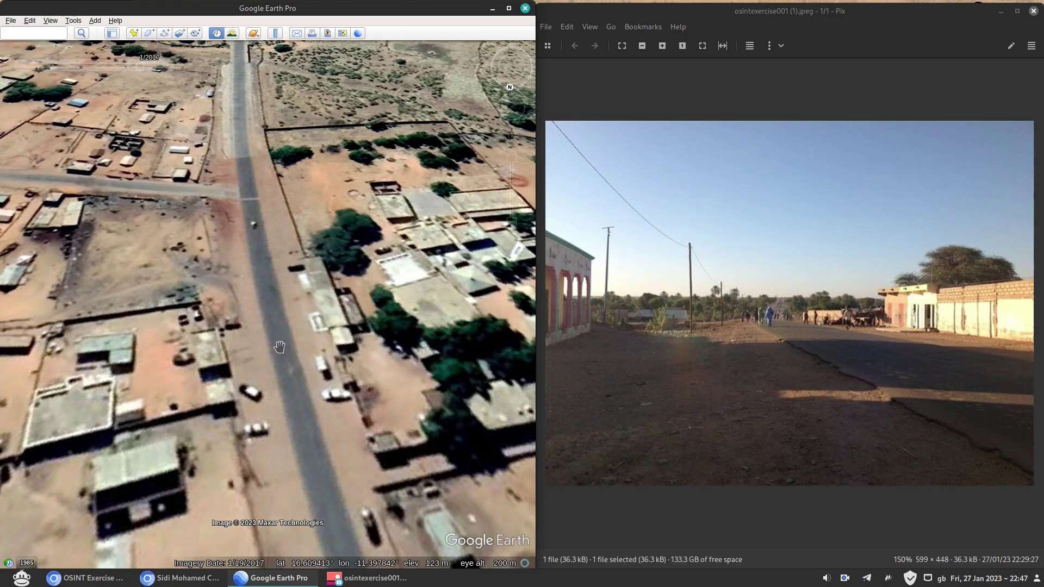
scroll(282, 340, down, 2)
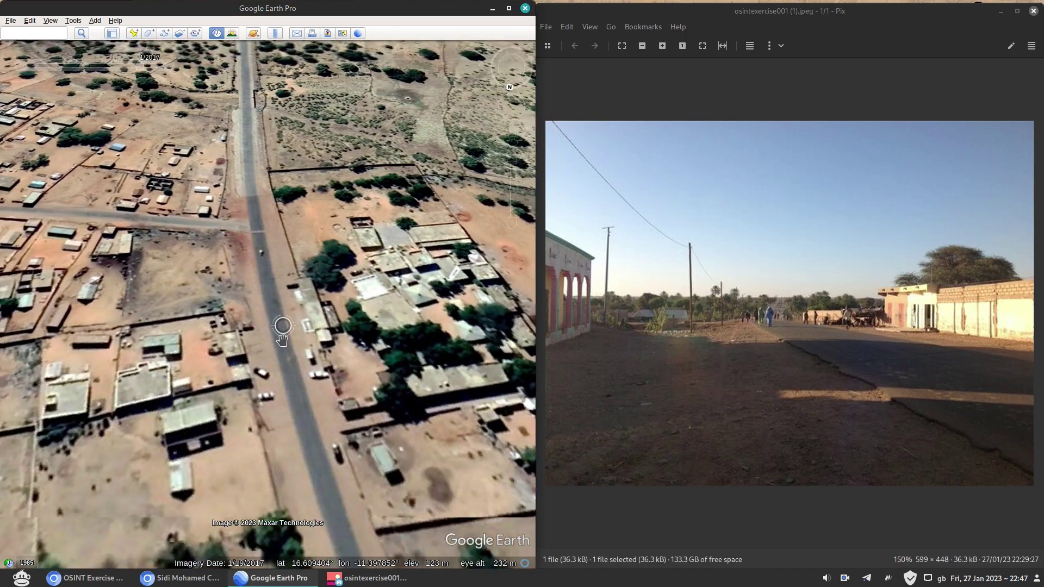